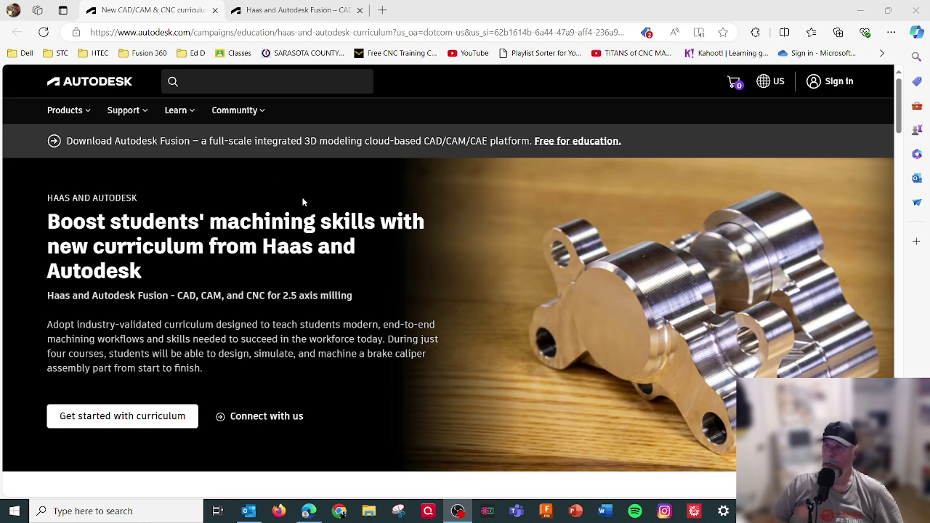
Step: Open the Haas and Autodesk Fusion curriculum collection page
left_click(115, 420)
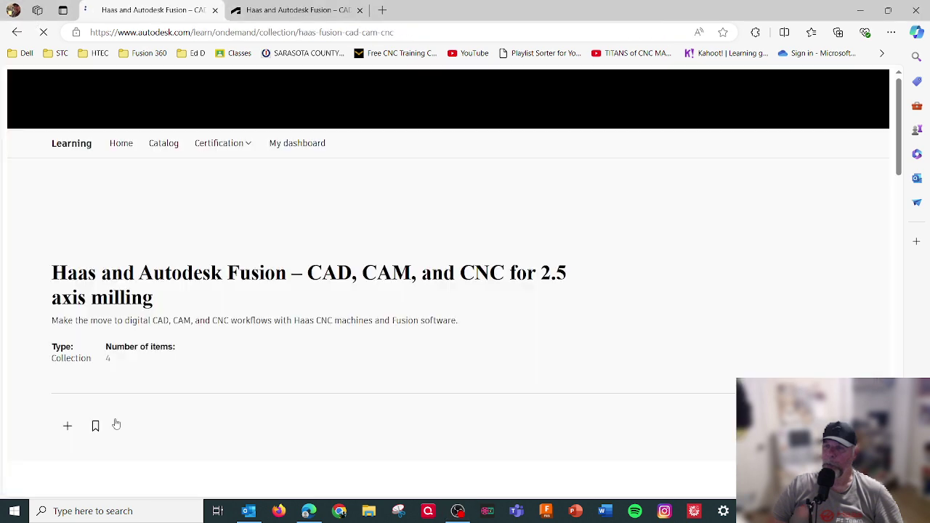
scroll(244, 219, "down", 1)
scroll(244, 219, "up", 1)
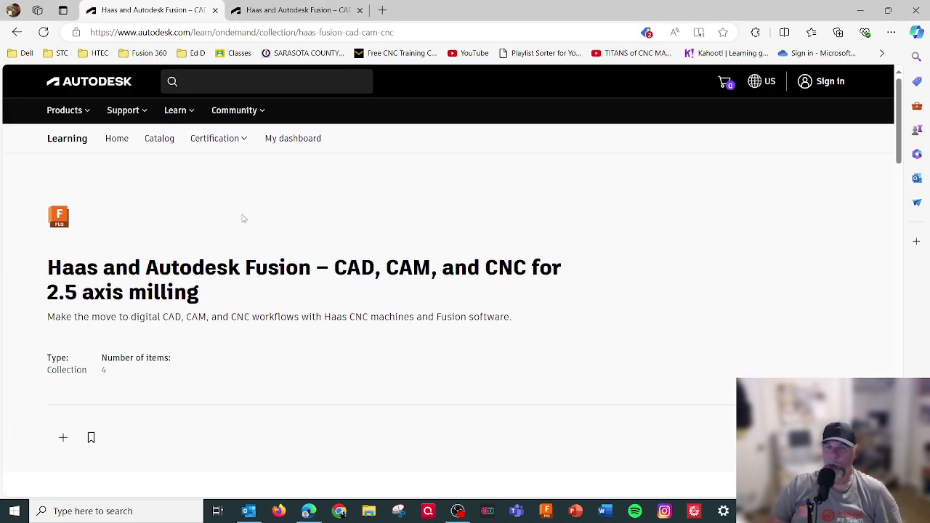
scroll(243, 218, "down", 2)
scroll(243, 218, "up", 2)
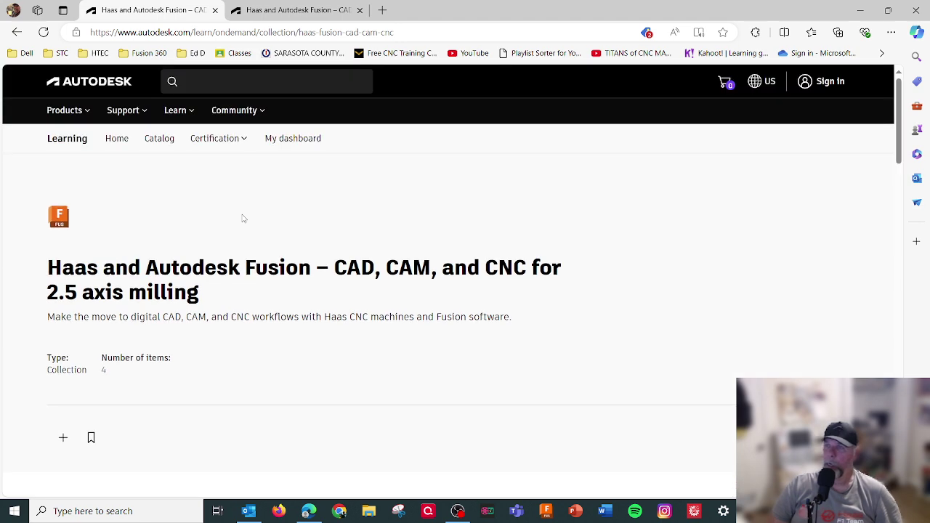
scroll(244, 219, "down", 3)
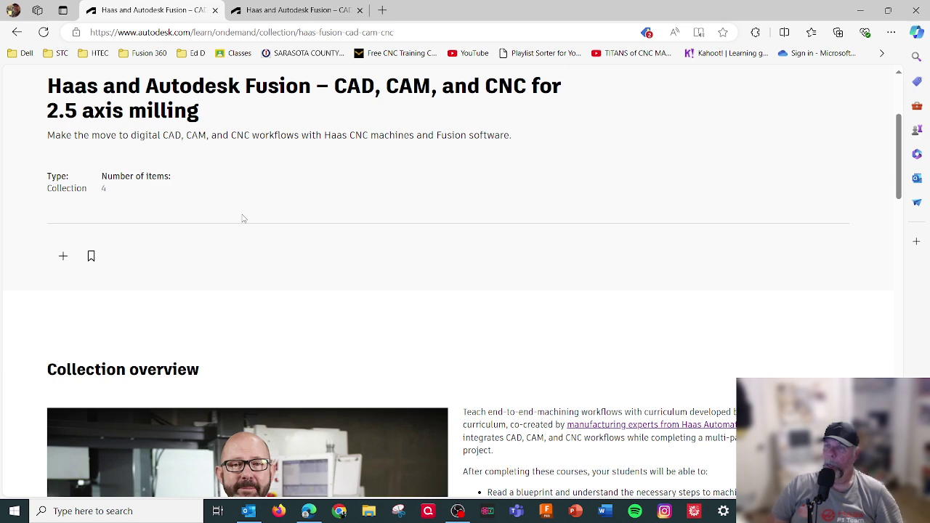
Step: Advance the Related learning carousel to the 13-hr Introduction to CAD, CAM, and Practical CNC Machining for Milling course
scroll(138, 236, "down", 4)
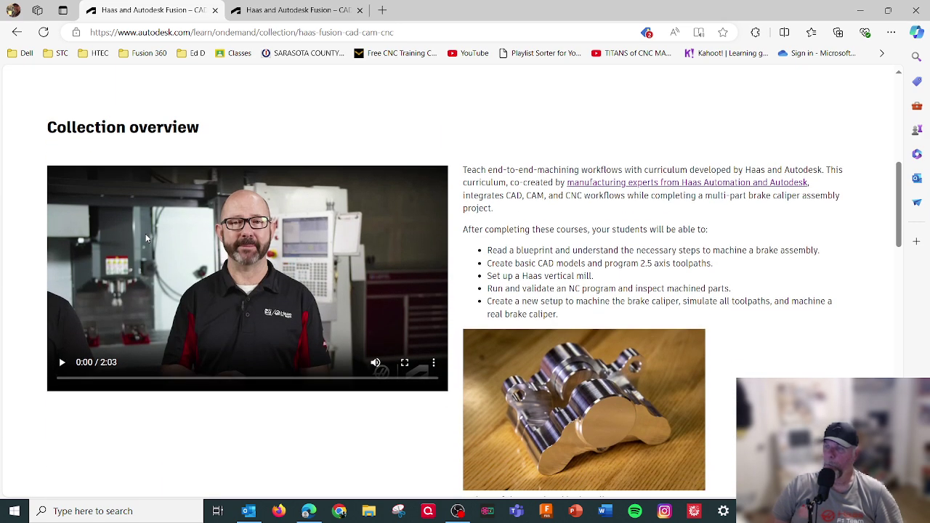
scroll(146, 238, "down", 2)
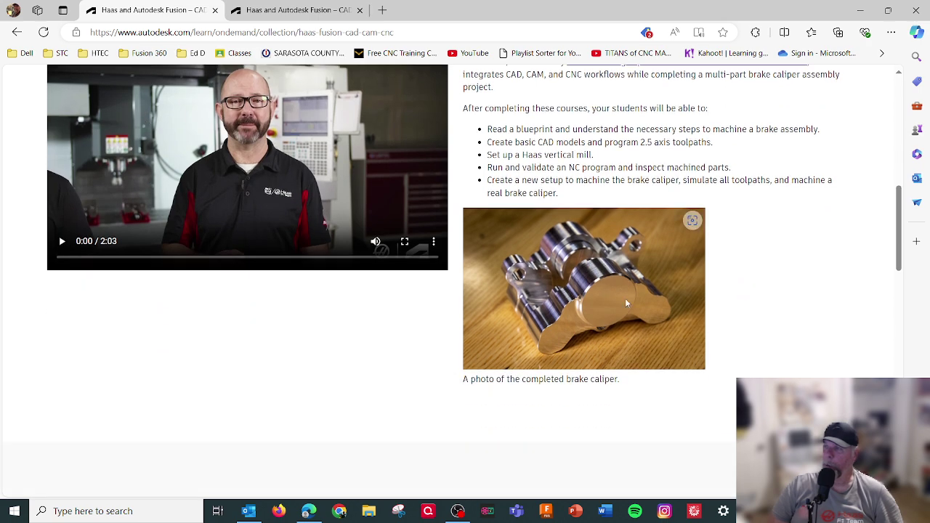
scroll(465, 294, "down", 6)
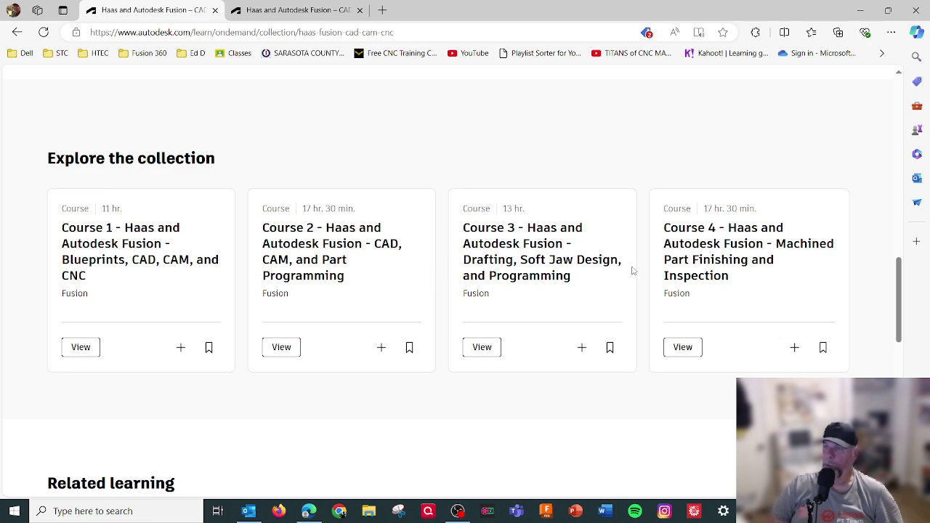
scroll(163, 289, "down", 4)
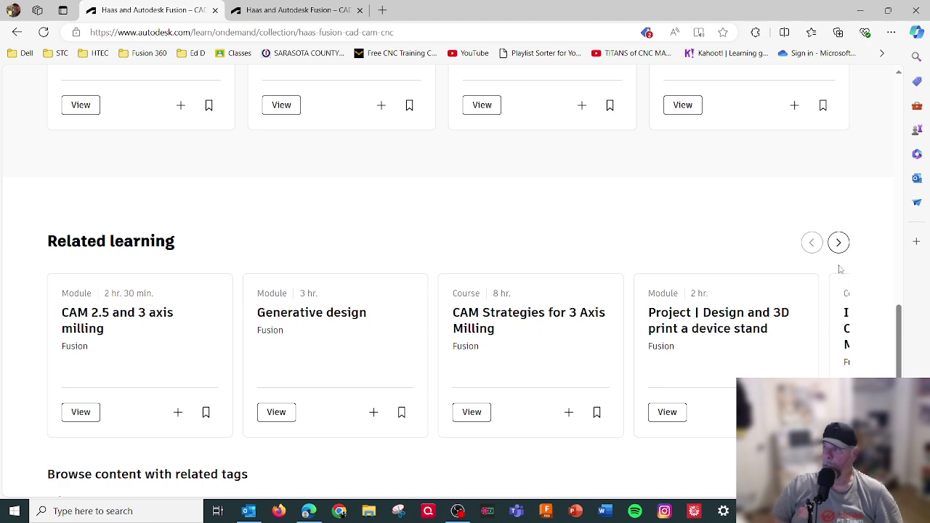
scroll(266, 382, "down", 1)
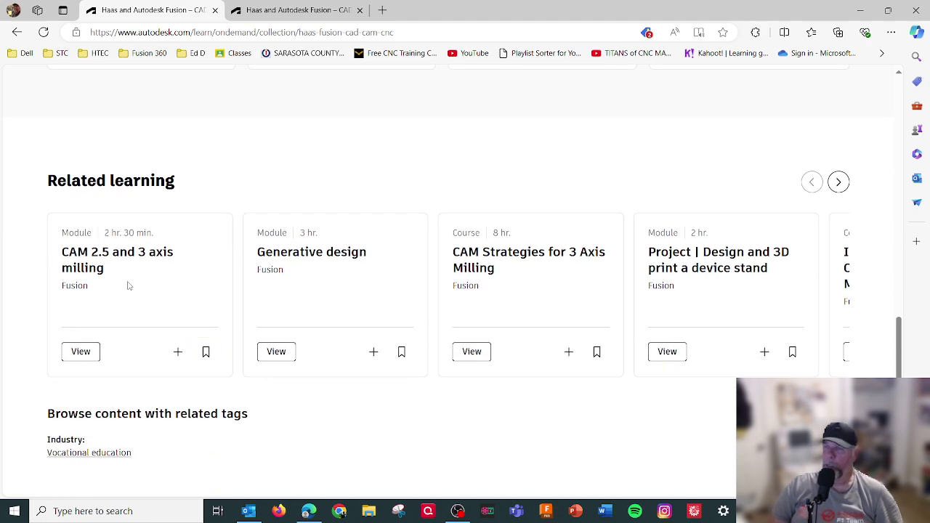
left_click(838, 181)
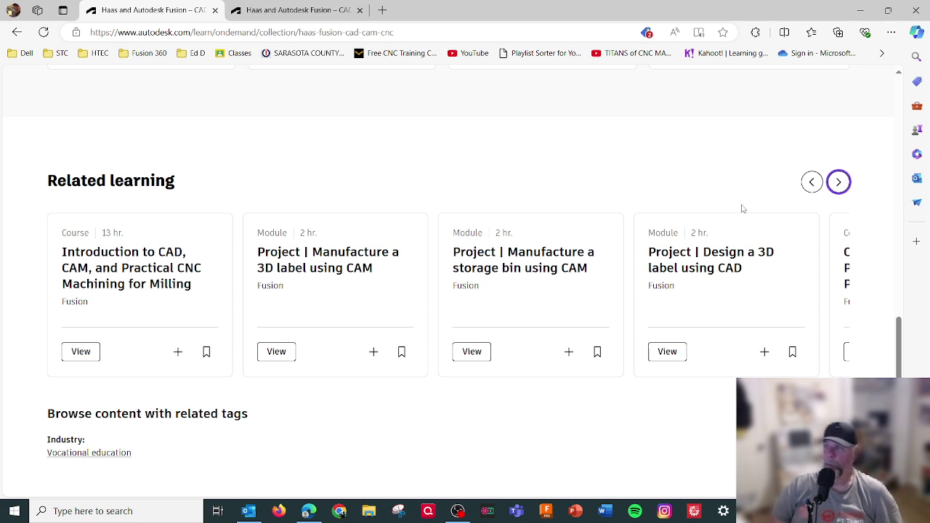
Step: Return the carousel to the previous courses and scroll to the four Haas courses, Course 1 to Course 4
left_click(814, 182)
scroll(515, 217, "up", 4)
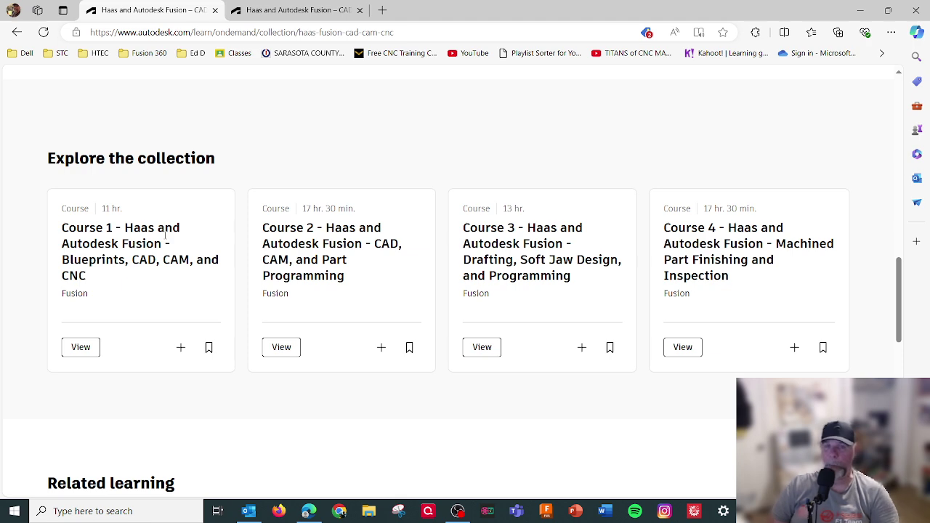
scroll(166, 235, "down", 1)
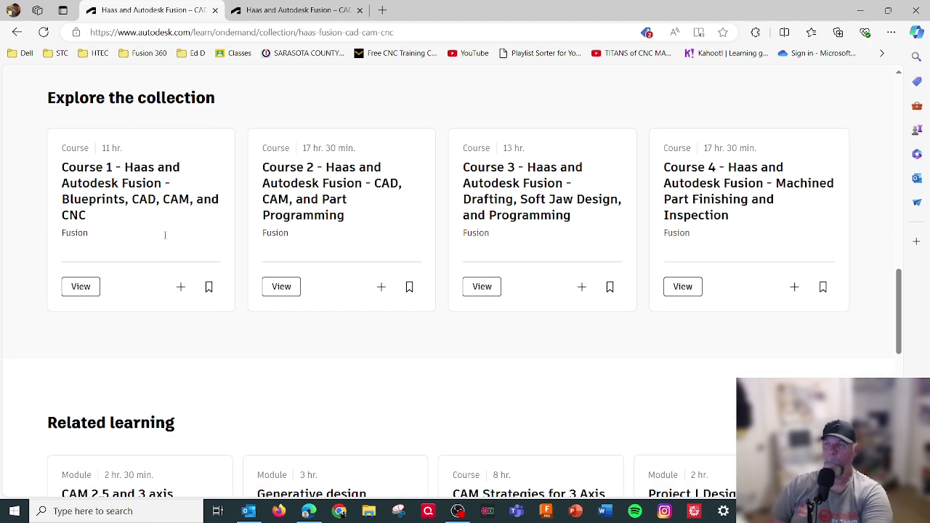
scroll(166, 236, "up", 6)
scroll(166, 240, "up", 1)
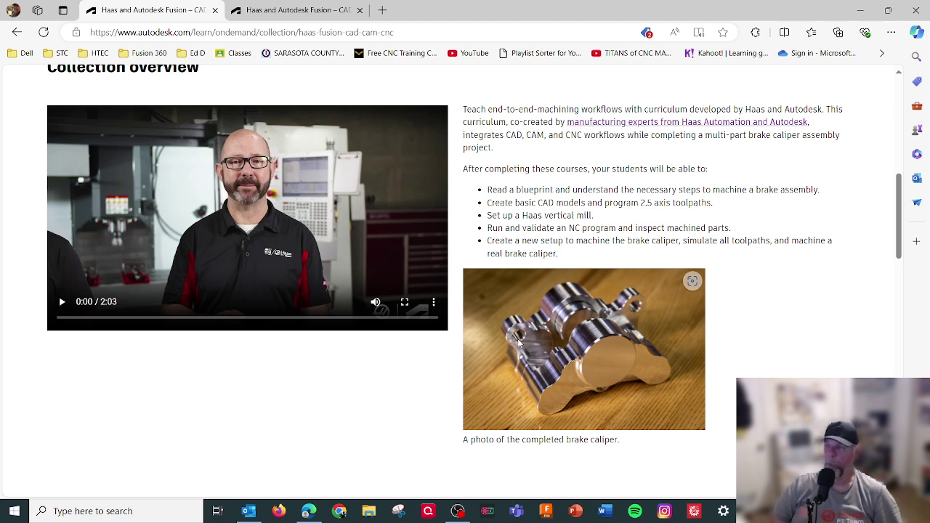
scroll(383, 328, "down", 3)
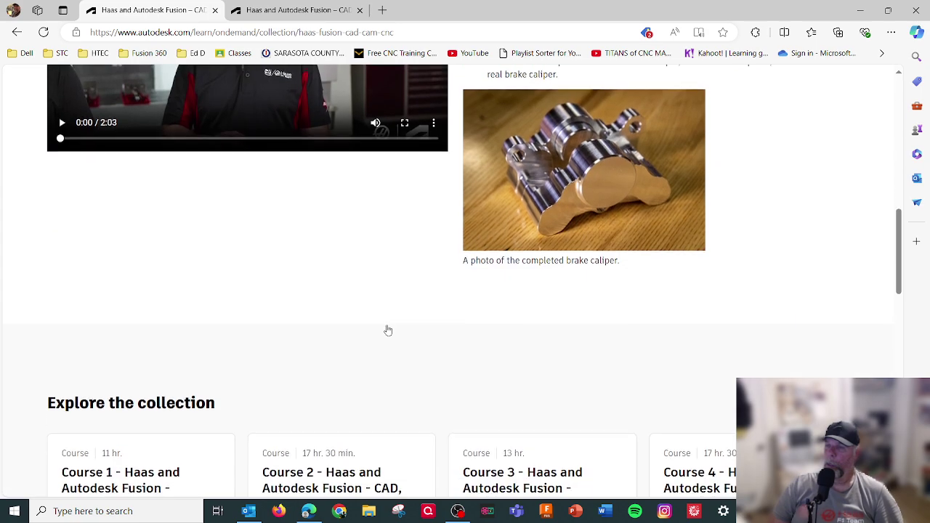
scroll(379, 328, "up", 7)
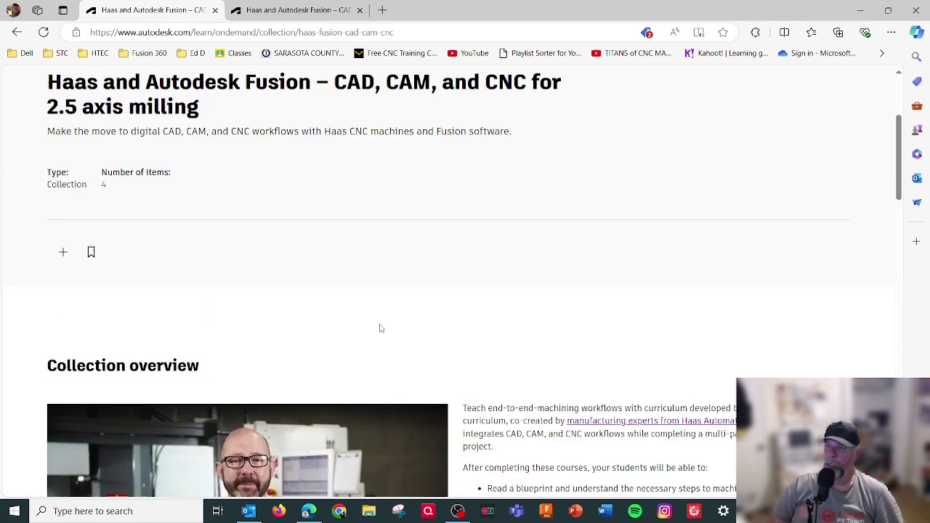
scroll(380, 329, "down", 9)
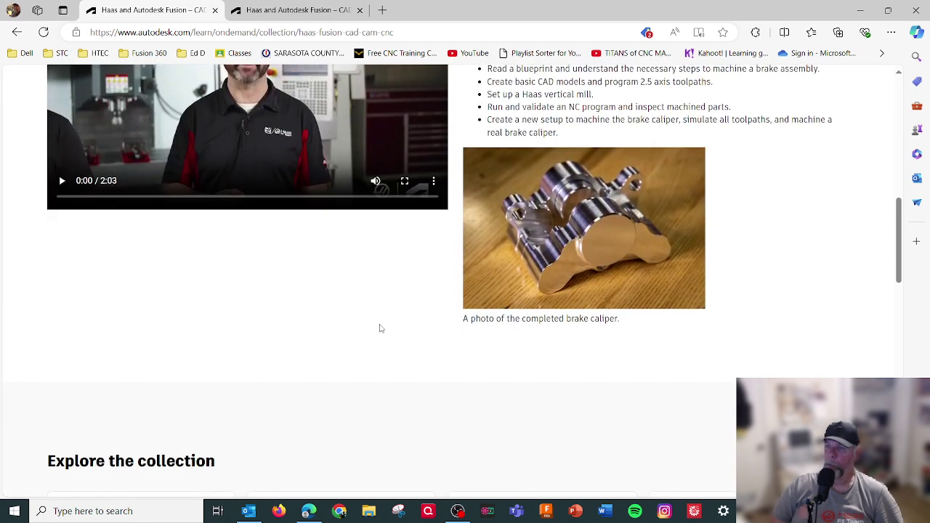
scroll(380, 329, "down", 2)
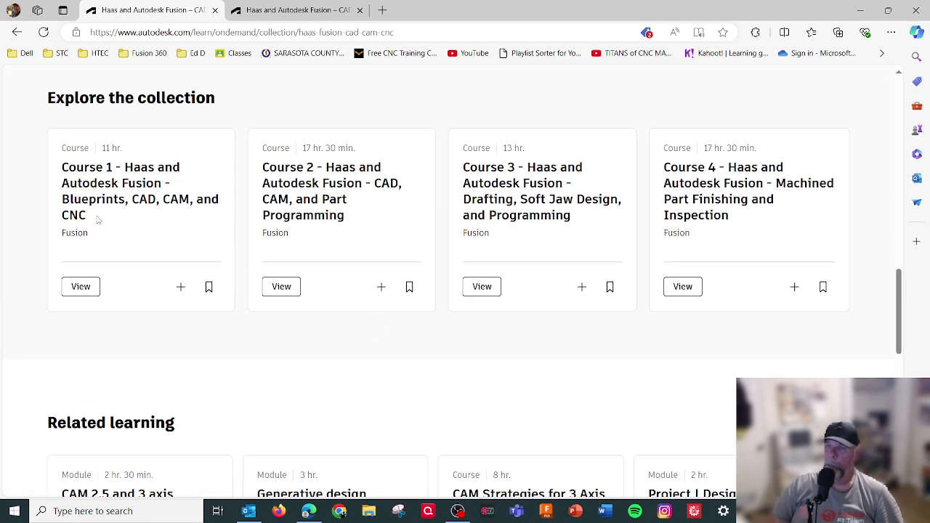
Step: Open Course 1 - Blueprints, CAD, CAM, and CNC and browse its nine zip downloads and module outline
left_click(81, 286)
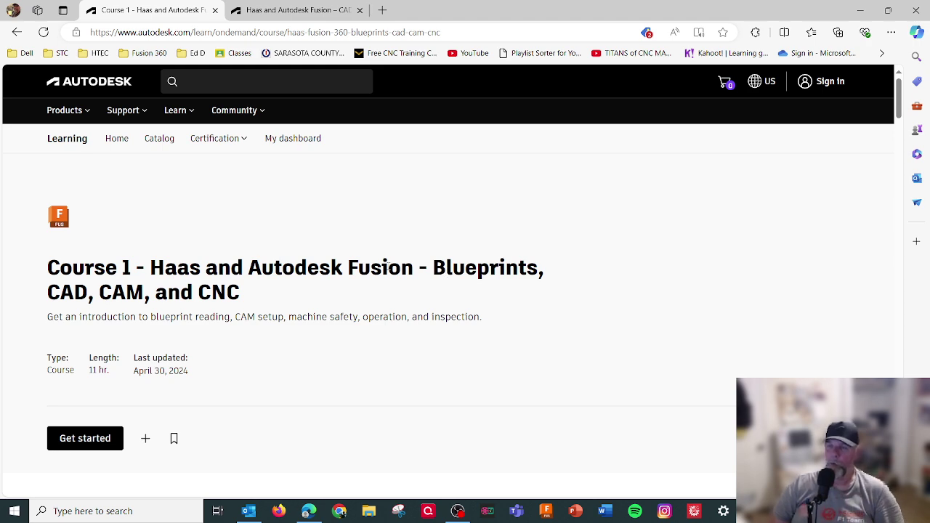
scroll(389, 267, "down", 2)
scroll(388, 270, "down", 1)
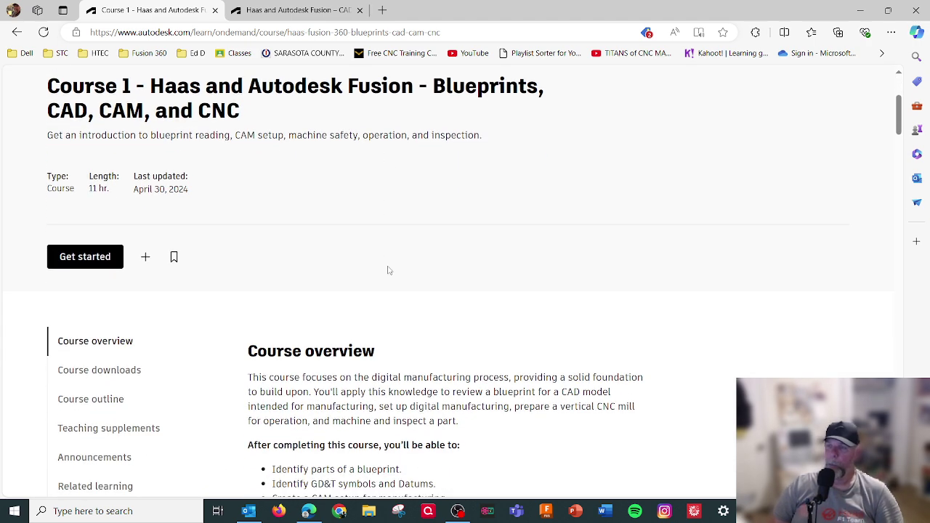
scroll(389, 270, "down", 3)
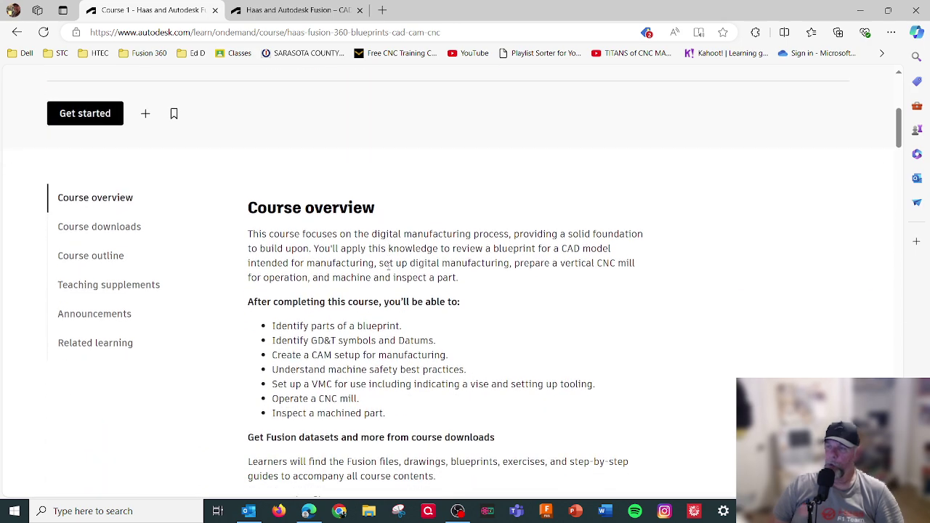
scroll(389, 271, "down", 5)
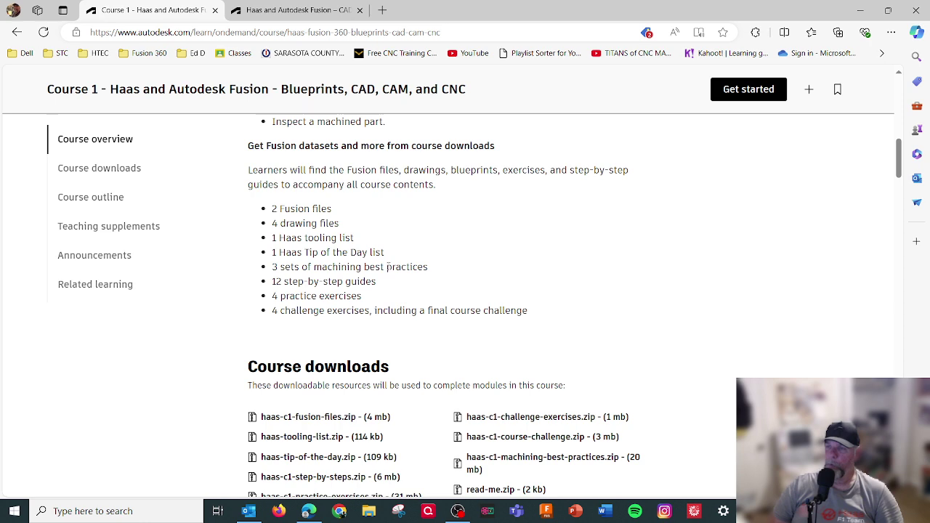
scroll(389, 267, "down", 1)
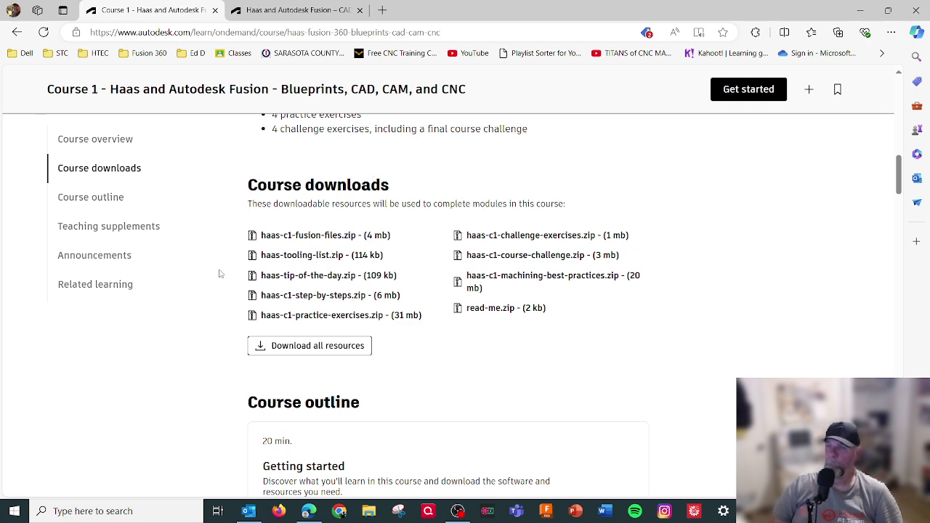
scroll(221, 273, "down", 3)
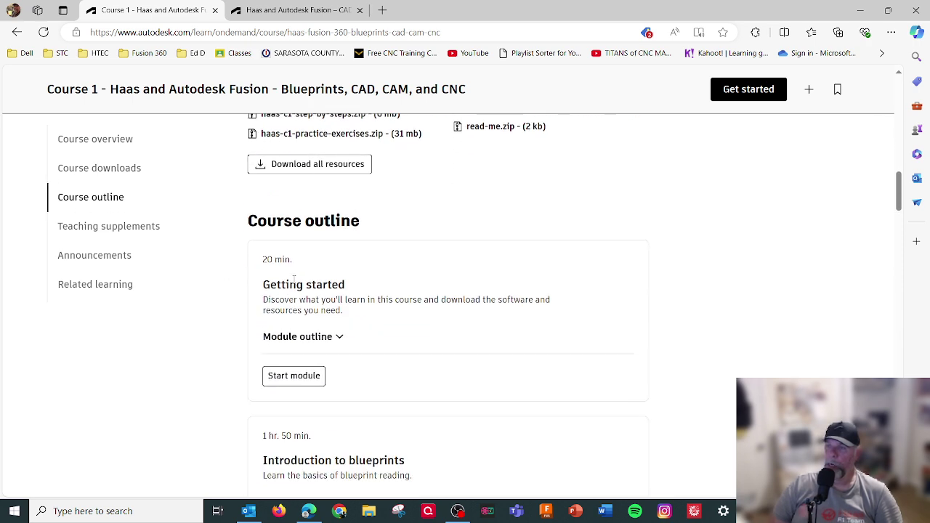
scroll(181, 235, "down", 5)
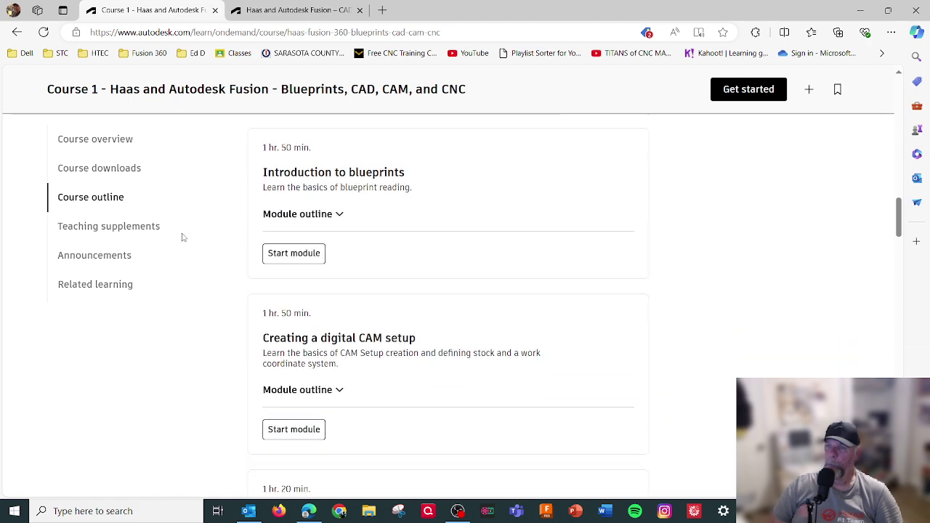
left_click(116, 226)
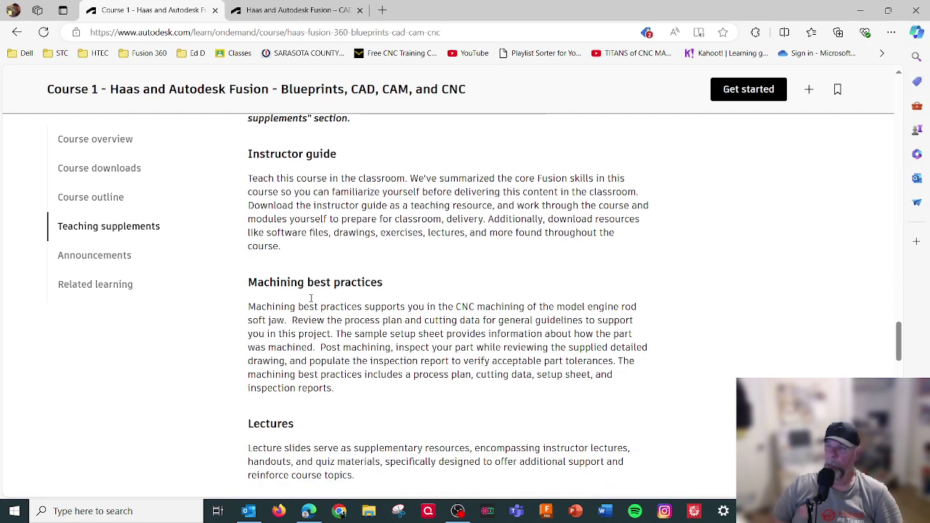
scroll(320, 283, "down", 4)
scroll(318, 282, "down", 2)
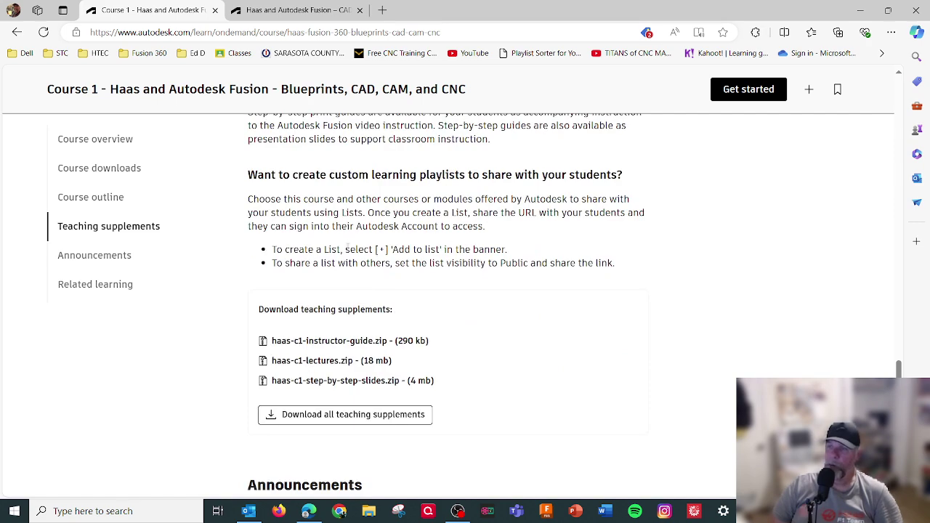
scroll(352, 248, "down", 4)
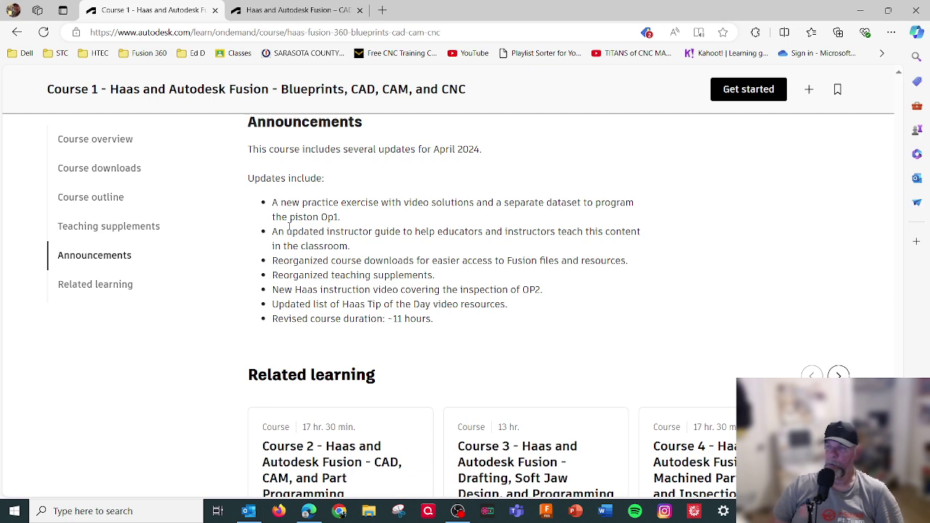
scroll(231, 215, "up", 5)
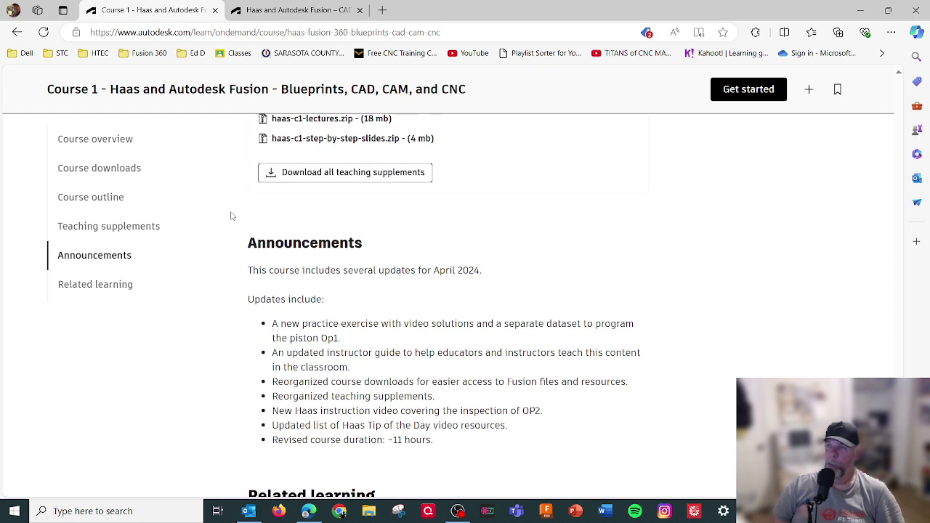
scroll(231, 216, "up", 5)
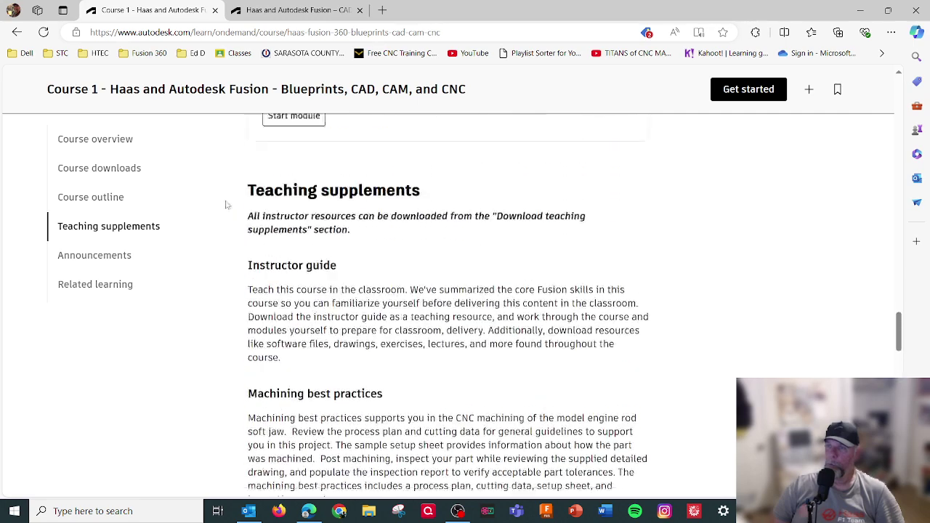
scroll(523, 217, "up", 5)
scroll(523, 216, "up", 5)
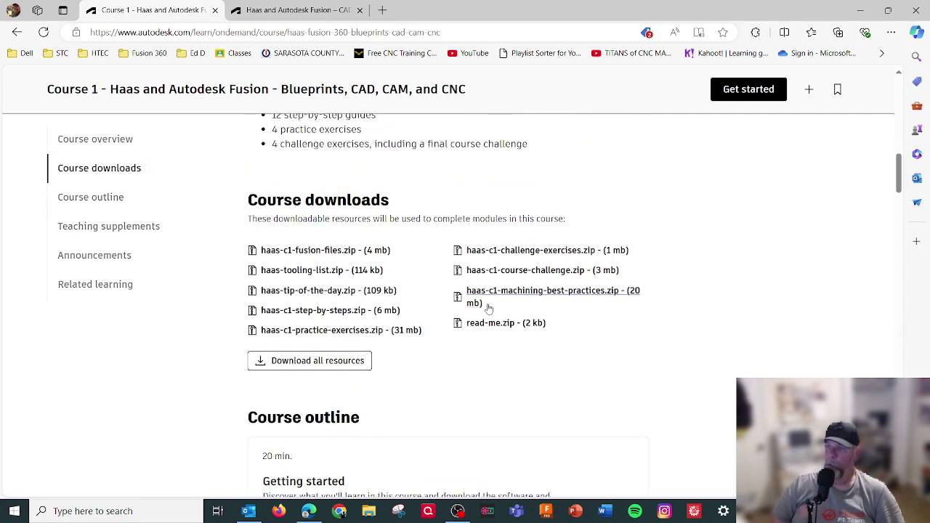
scroll(431, 276, "down", 1)
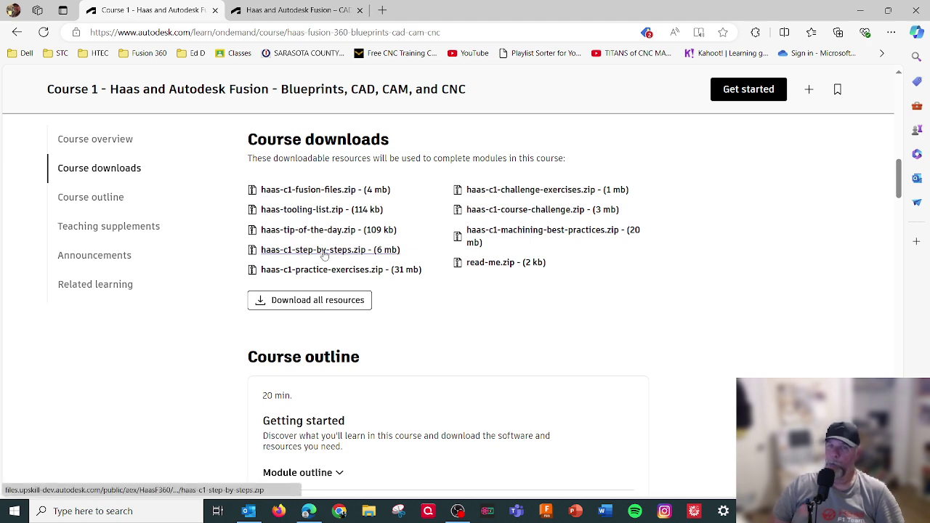
scroll(218, 266, "down", 2)
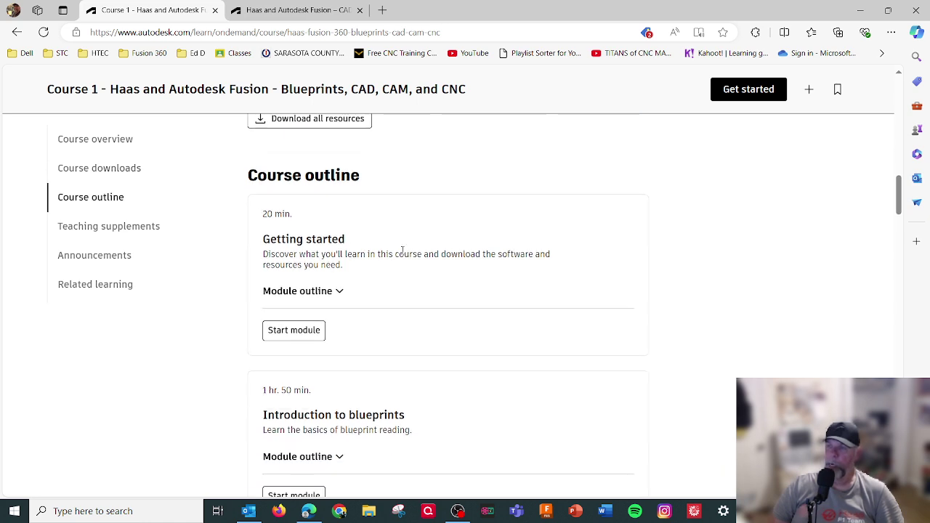
Step: Expand the Getting started module outline to list Overview, Get the software, Get the Haas tooling, Course resources
left_click(338, 290)
scroll(214, 295, "down", 1)
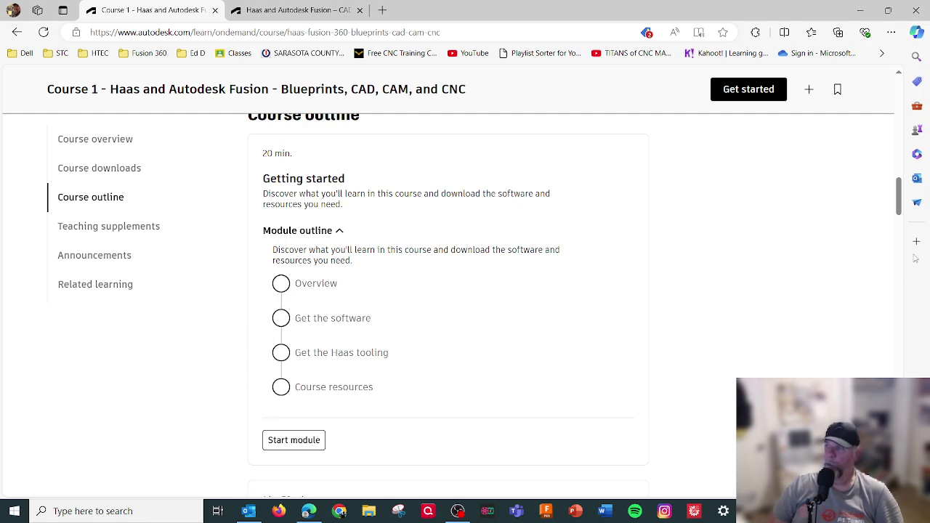
scroll(846, 234, "up", 10)
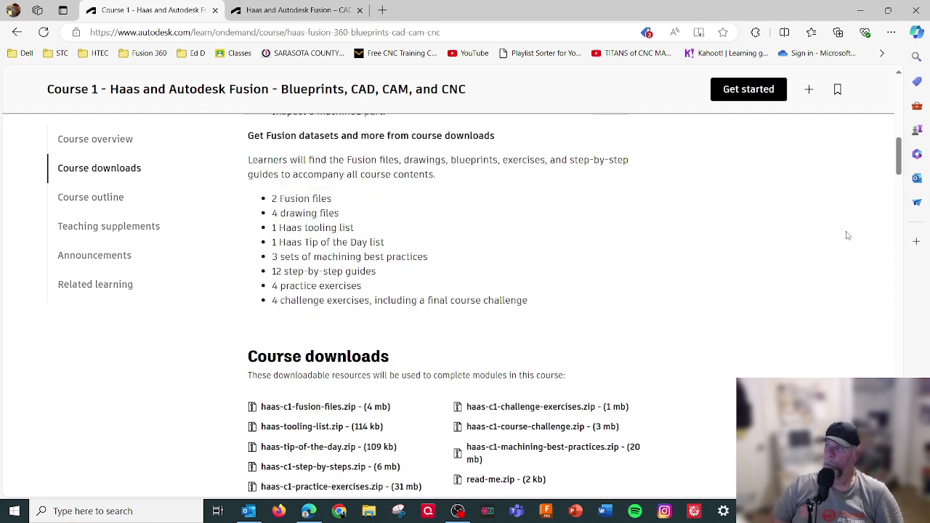
scroll(847, 234, "down", 2)
scroll(846, 235, "down", 8)
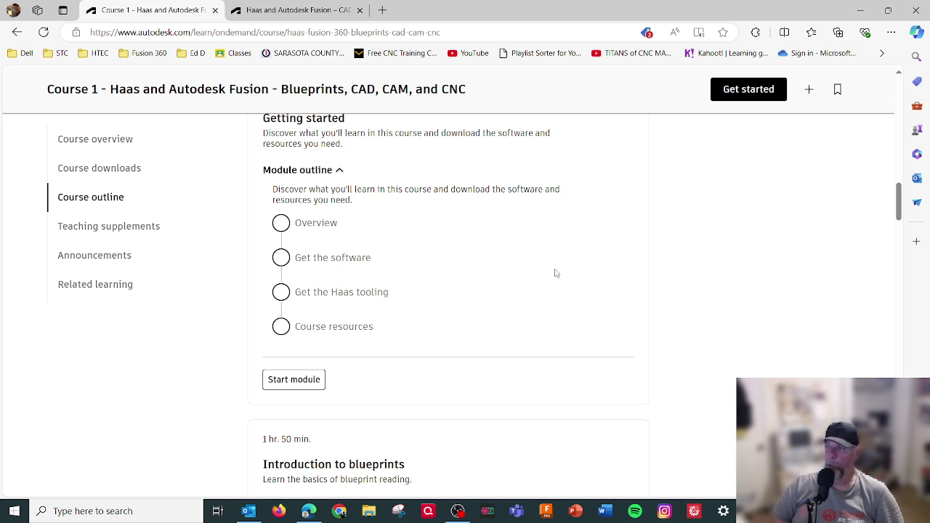
scroll(554, 273, "up", 1)
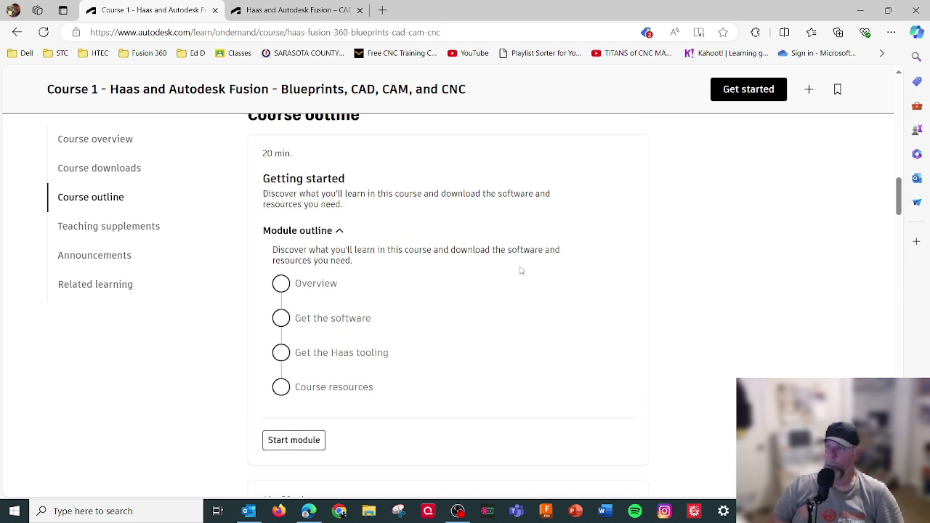
Step: Open the Overview unit's 1:36 intro video and transcript, declining the sign-in prompt with 'No thanks'
left_click(315, 285)
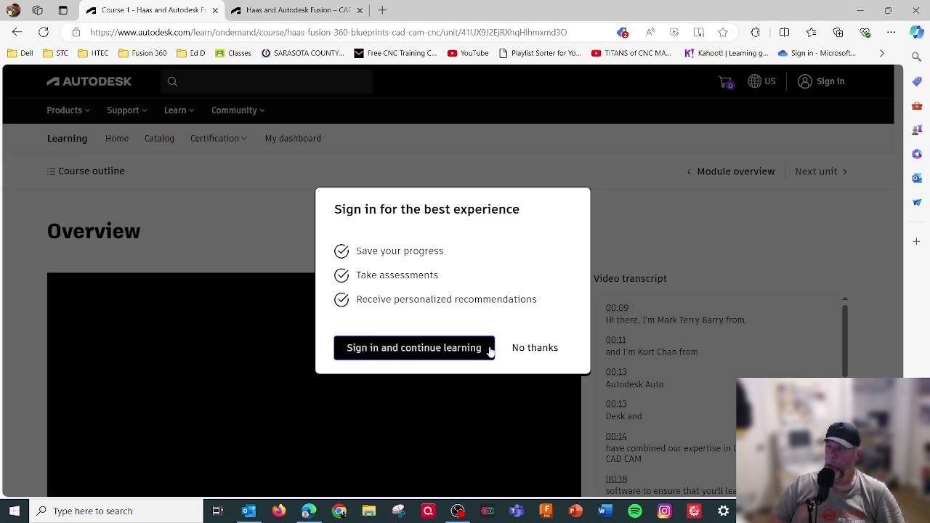
left_click(532, 348)
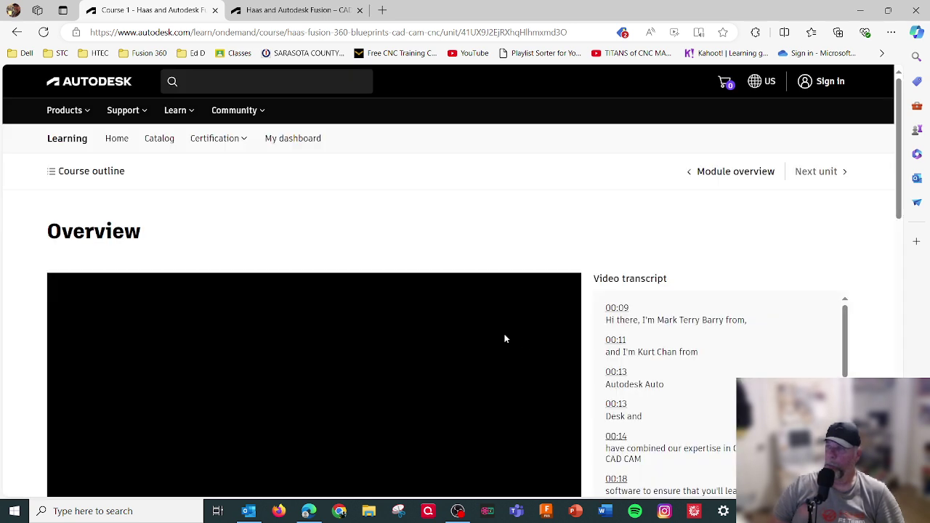
scroll(542, 273, "down", 3)
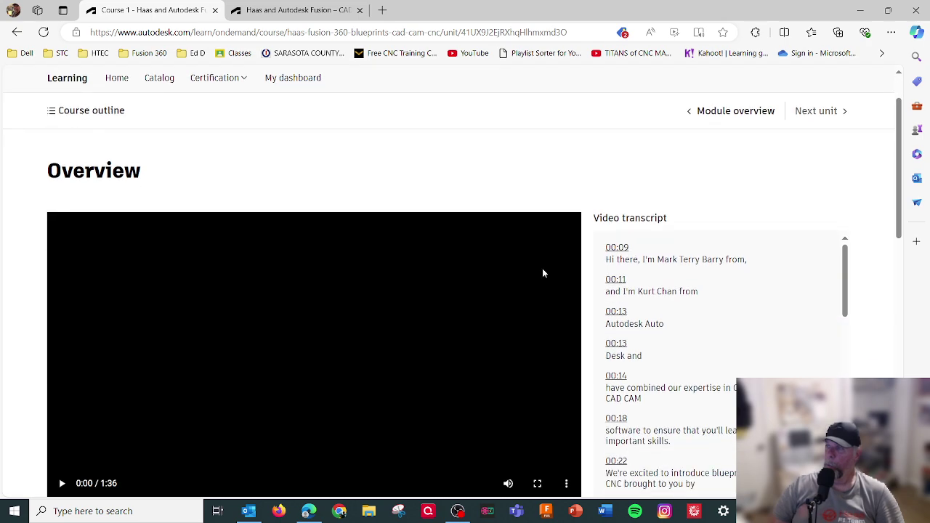
scroll(274, 283, "down", 3)
scroll(276, 286, "down", 4)
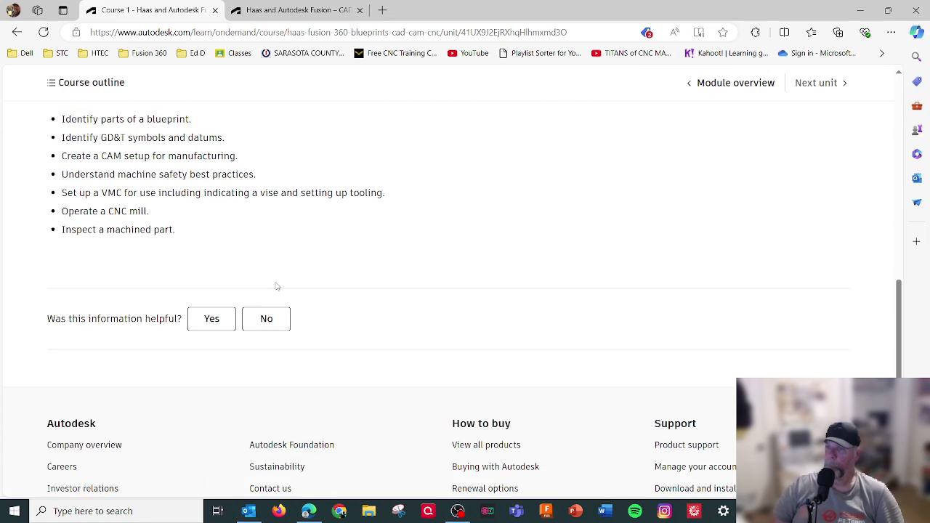
scroll(276, 285, "up", 6)
scroll(275, 286, "up", 3)
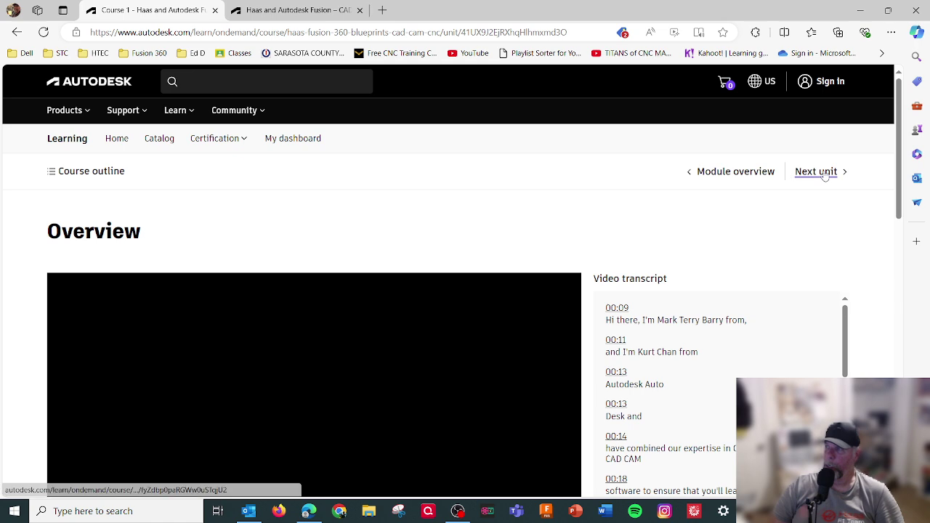
Step: Go to the Get the software unit and read its commercial, educational and new-customer access options
left_click(827, 172)
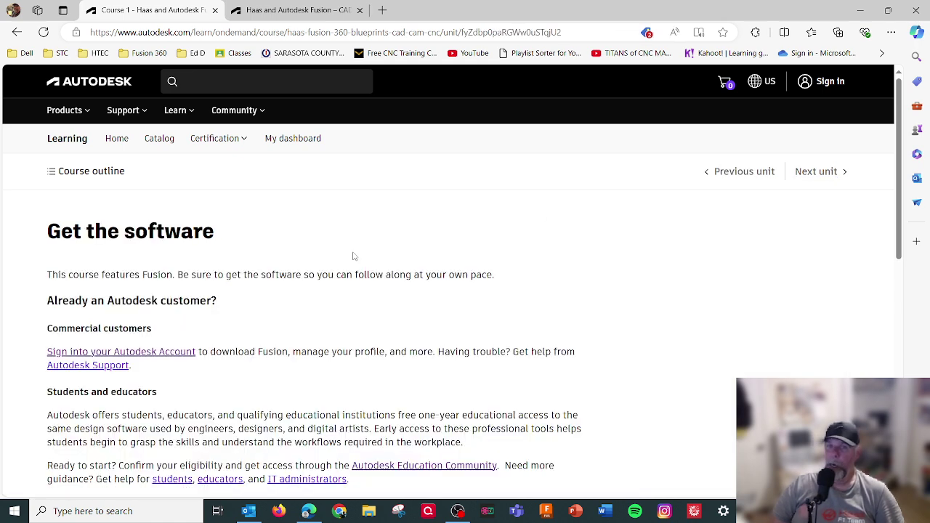
scroll(354, 255, "down", 1)
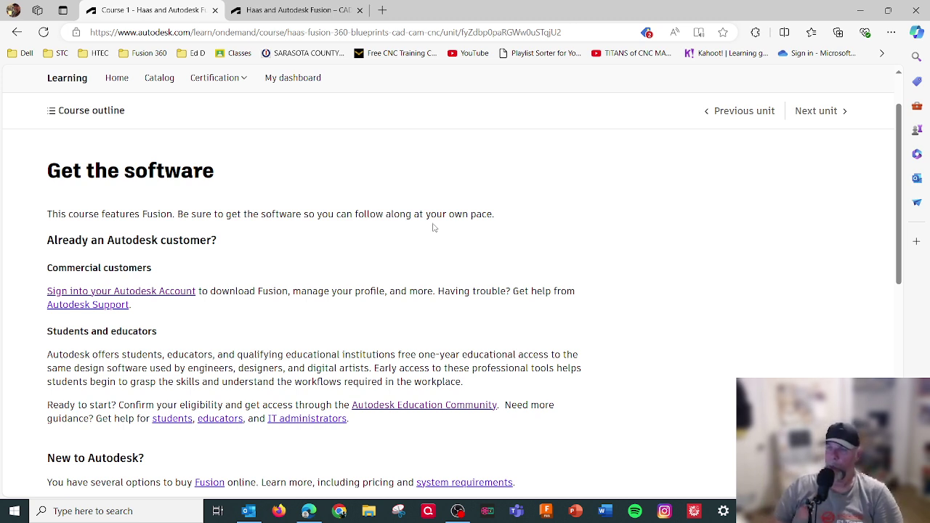
scroll(433, 228, "down", 1)
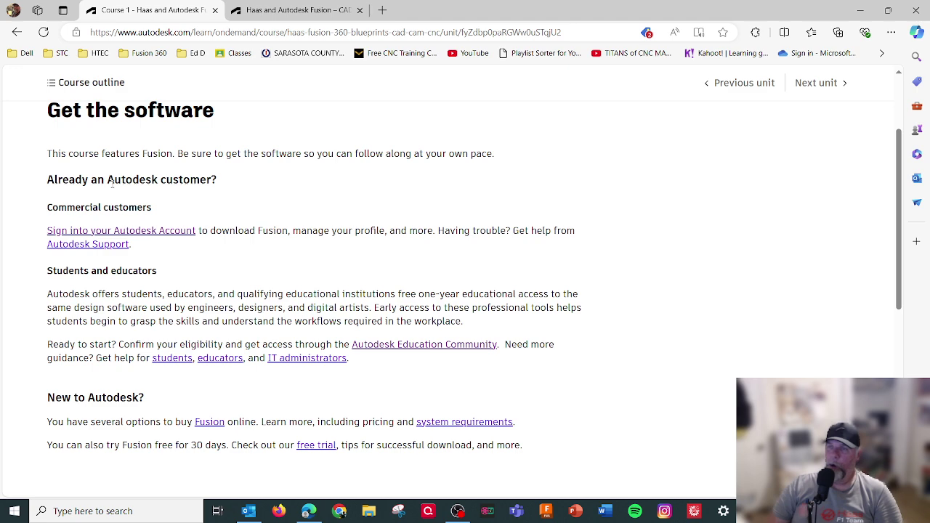
scroll(112, 183, "down", 2)
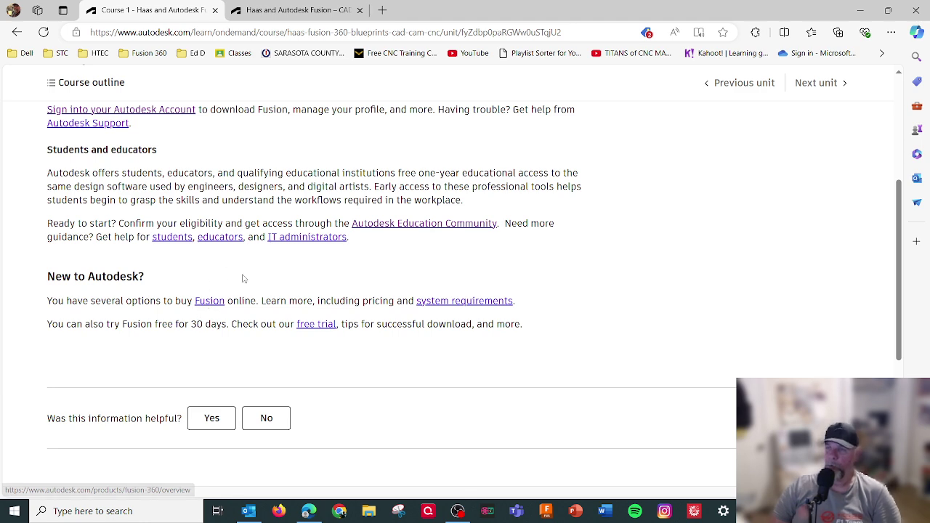
scroll(243, 278, "up", 2)
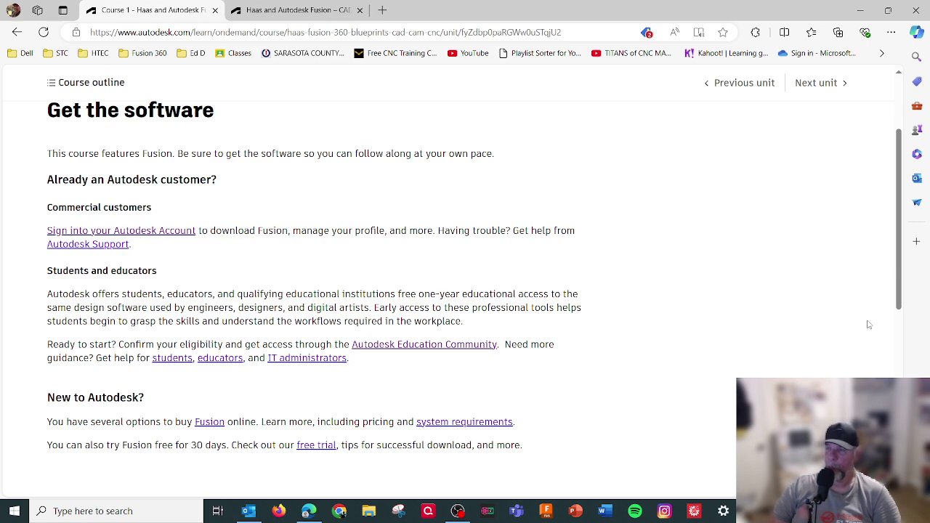
scroll(869, 325, "down", 1)
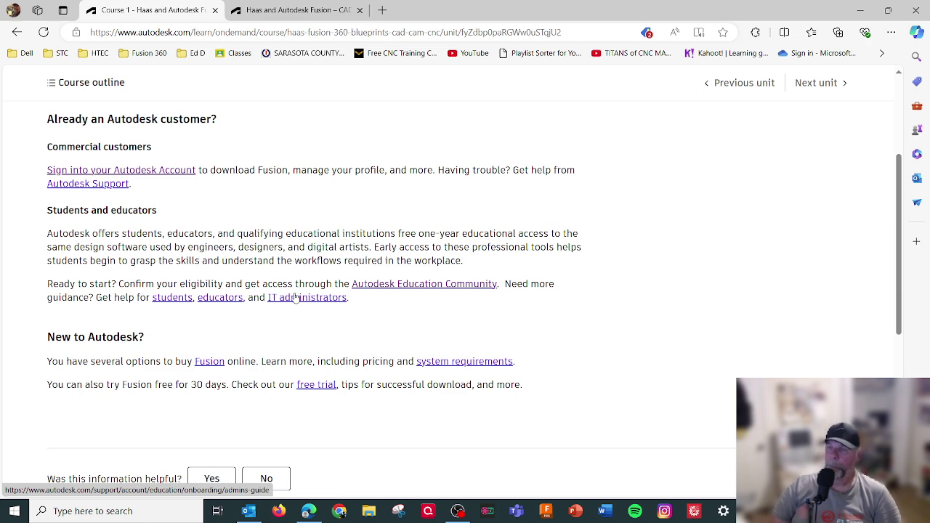
left_click(220, 298)
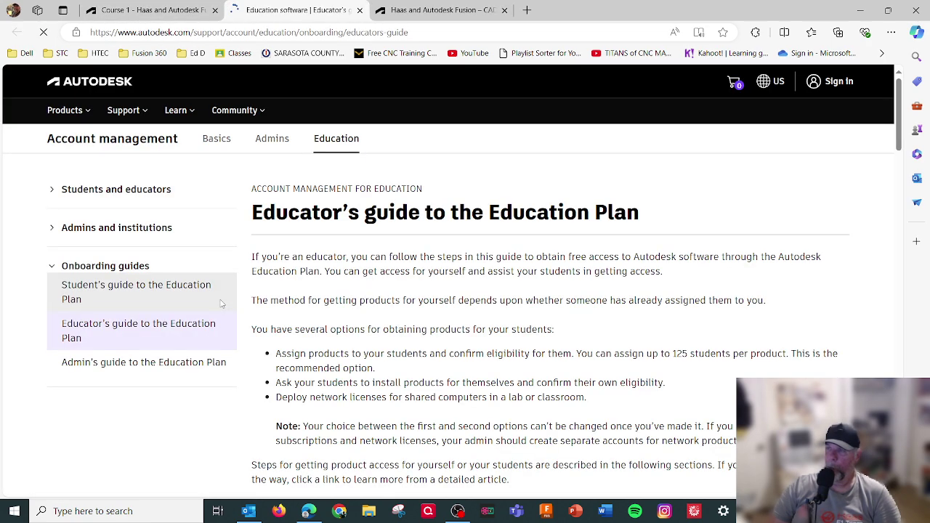
scroll(328, 273, "down", 4)
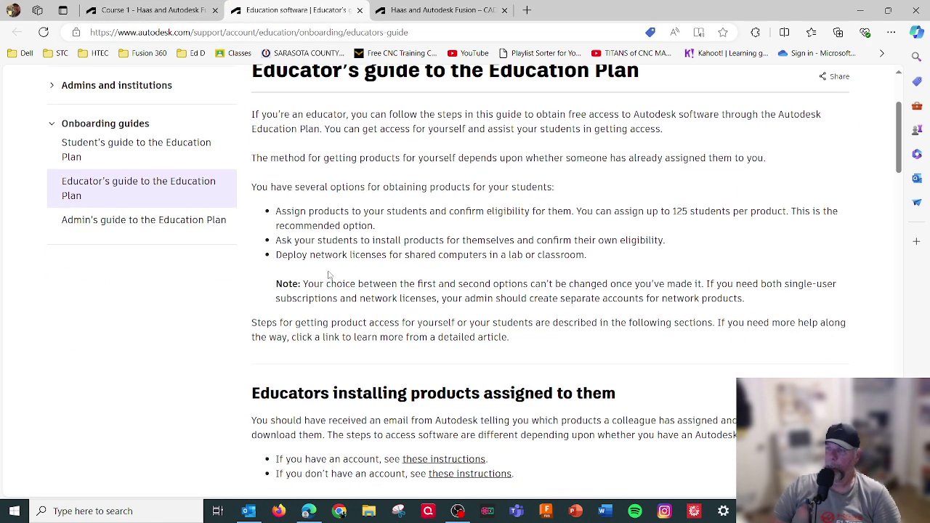
scroll(329, 275, "down", 3)
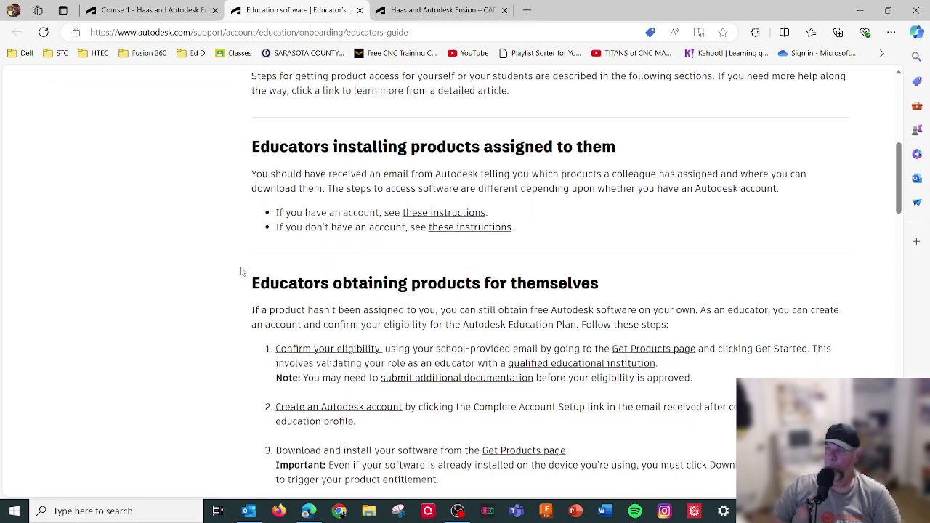
scroll(242, 272, "down", 1)
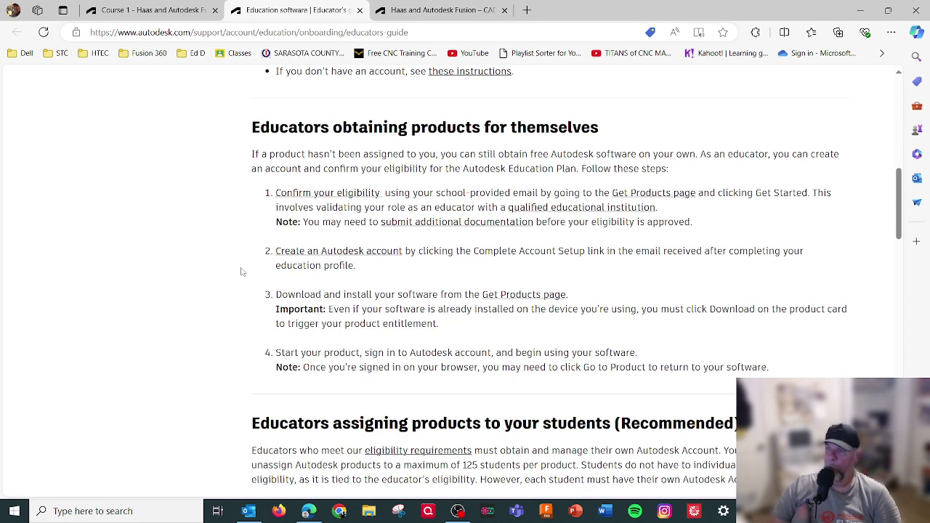
scroll(242, 272, "up", 7)
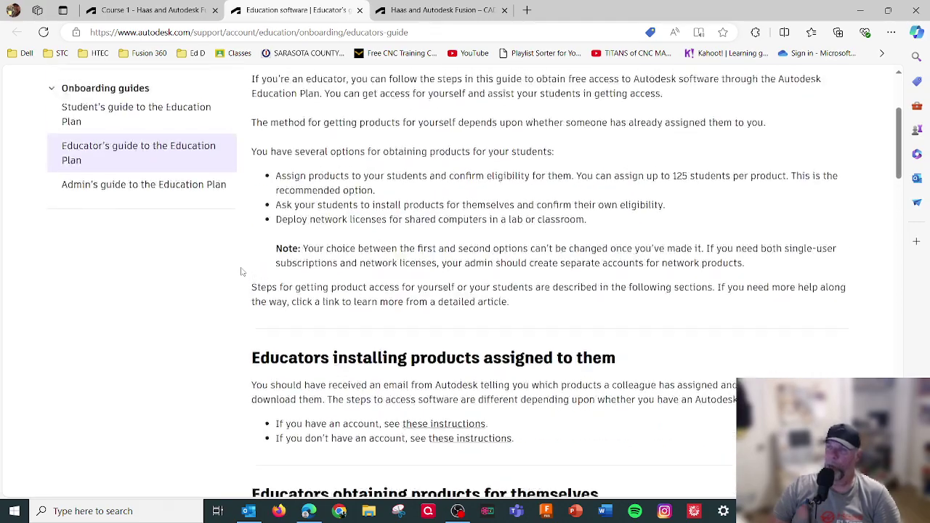
scroll(242, 271, "down", 7)
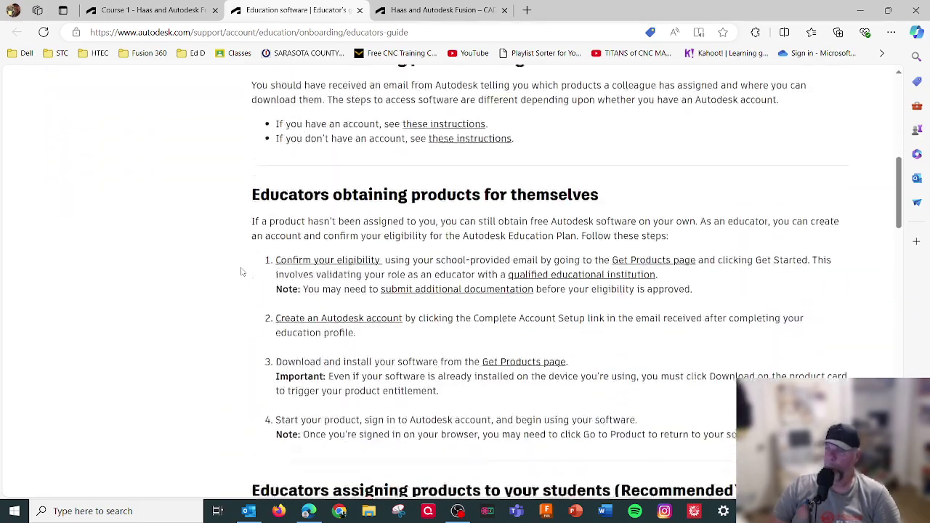
scroll(242, 271, "down", 2)
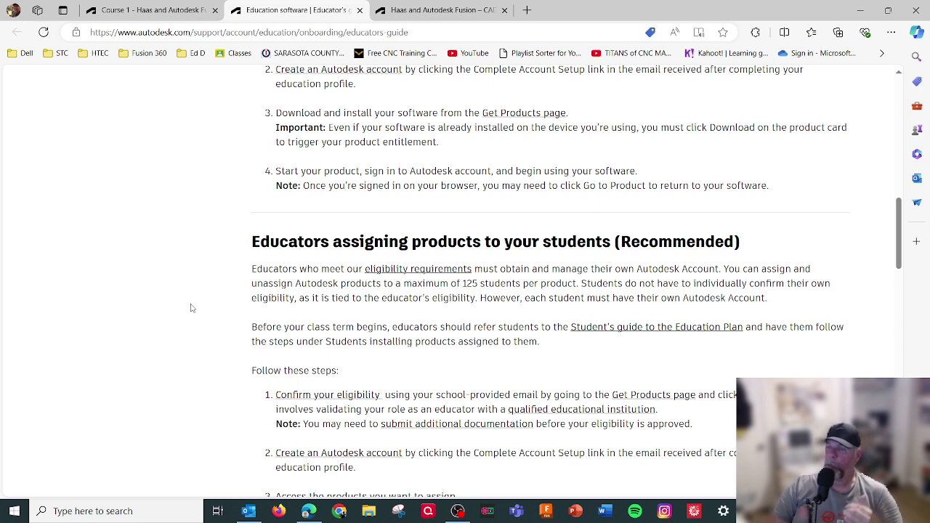
scroll(191, 308, "down", 1)
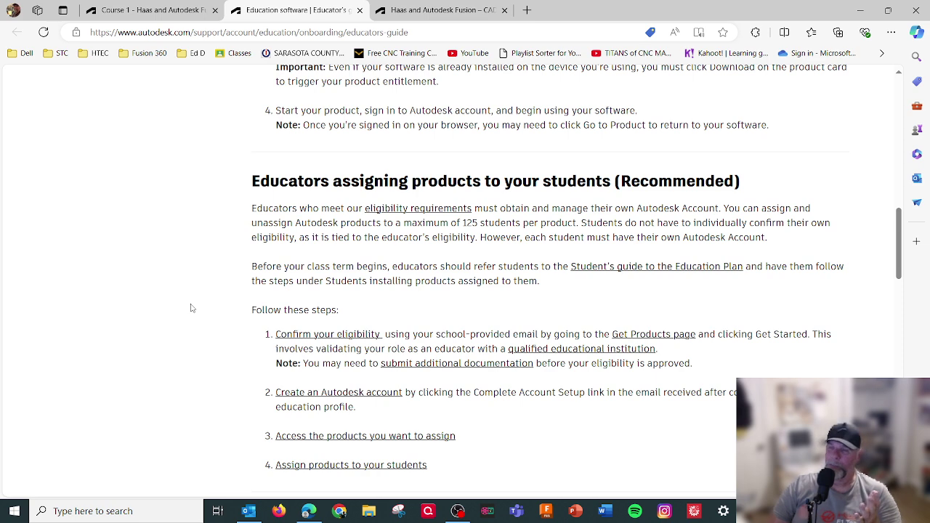
scroll(192, 308, "down", 1)
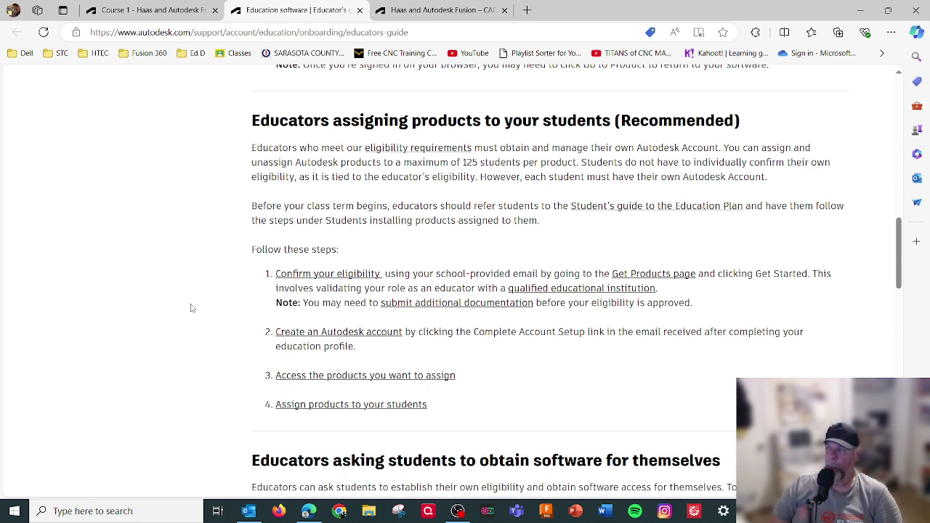
scroll(191, 308, "down", 1)
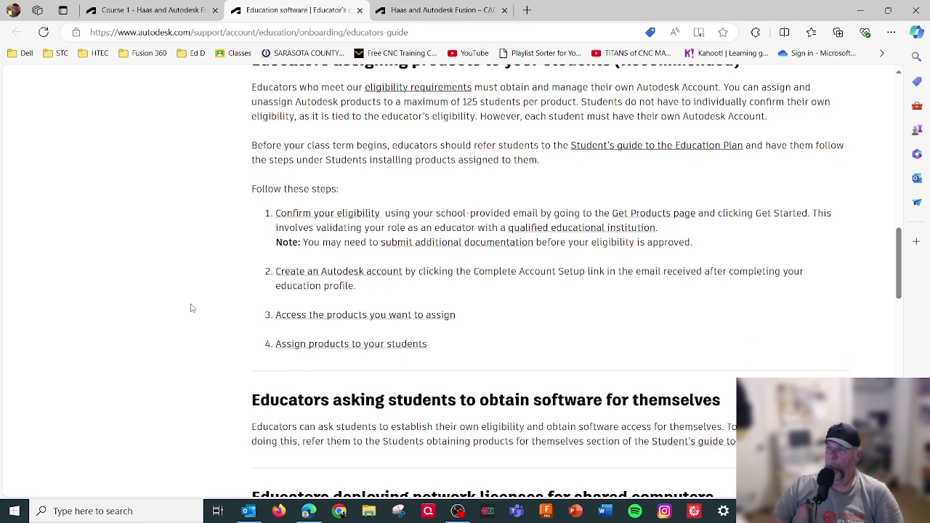
scroll(191, 308, "up", 8)
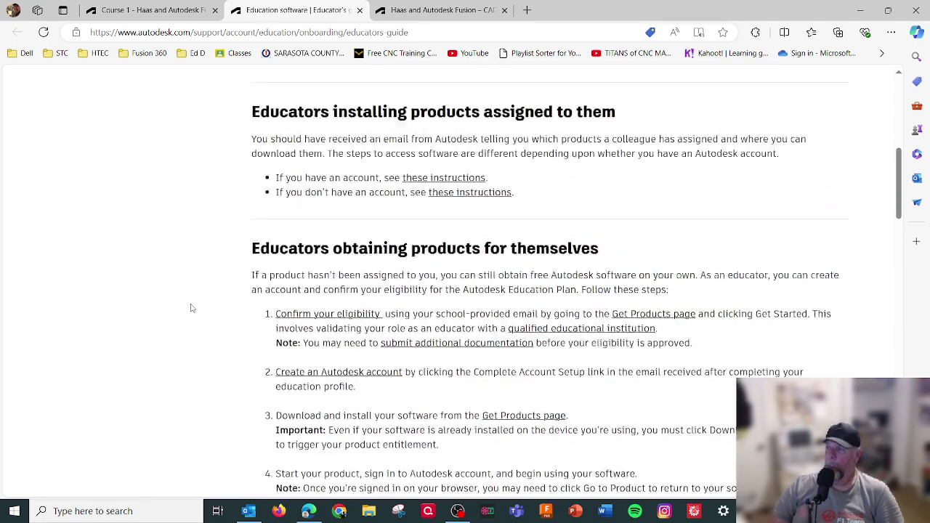
scroll(191, 308, "up", 6)
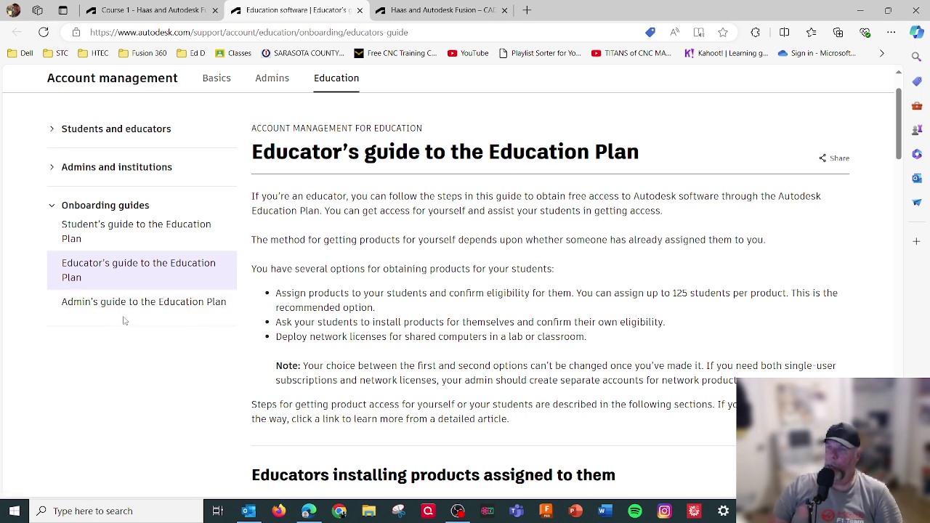
Step: Read the Student's guide on assigned installs, self-obtained products and yearly Education Plan renewal
left_click(115, 232)
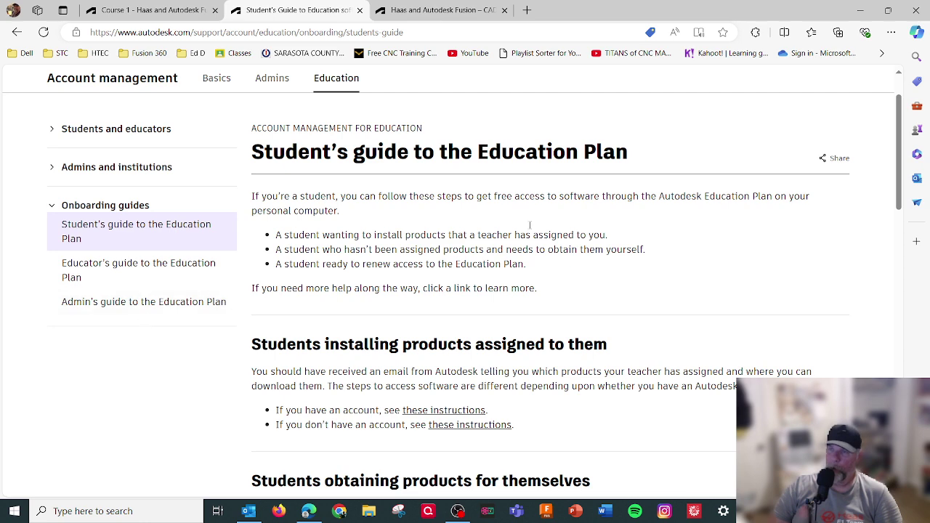
scroll(700, 225, "down", 1)
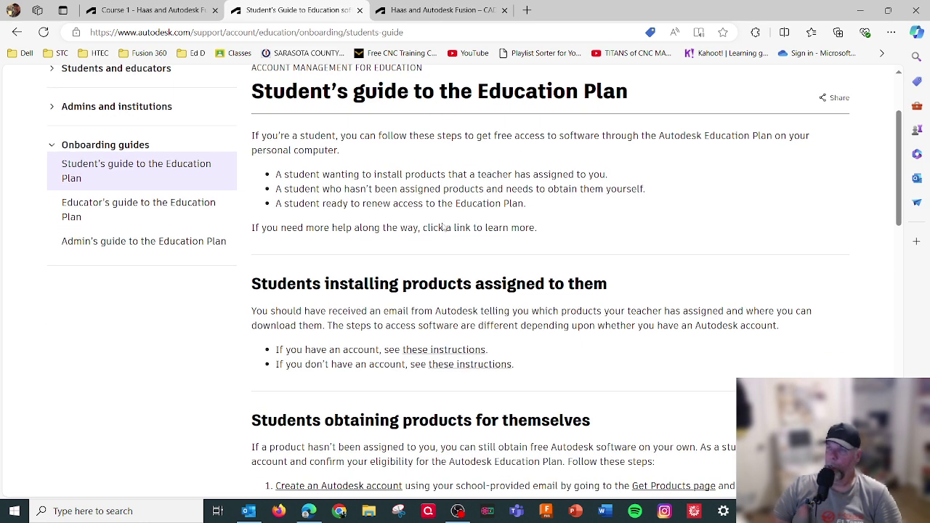
scroll(436, 272, "down", 2)
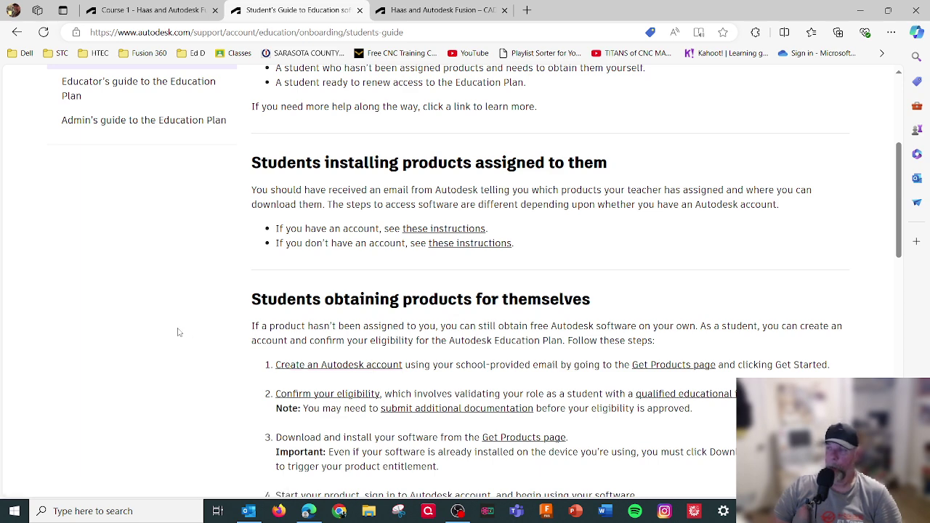
scroll(180, 332, "down", 1)
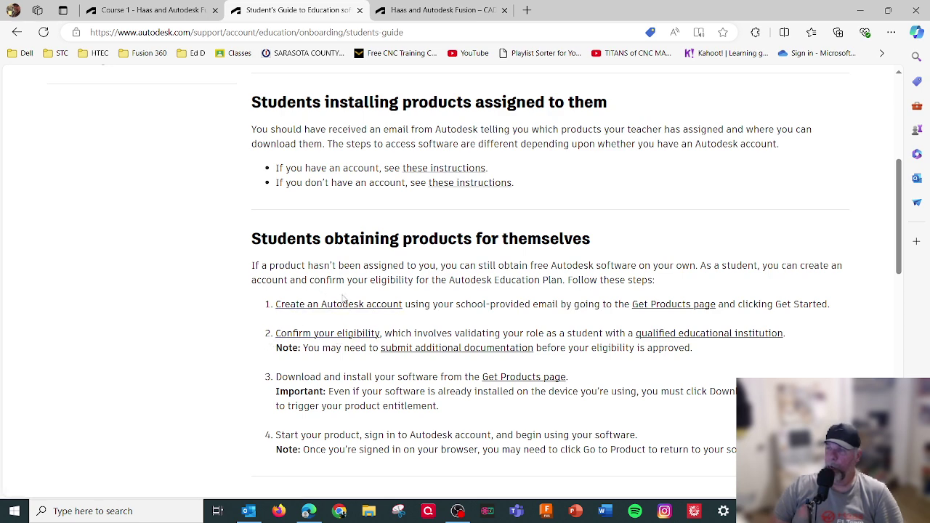
scroll(262, 310, "down", 1)
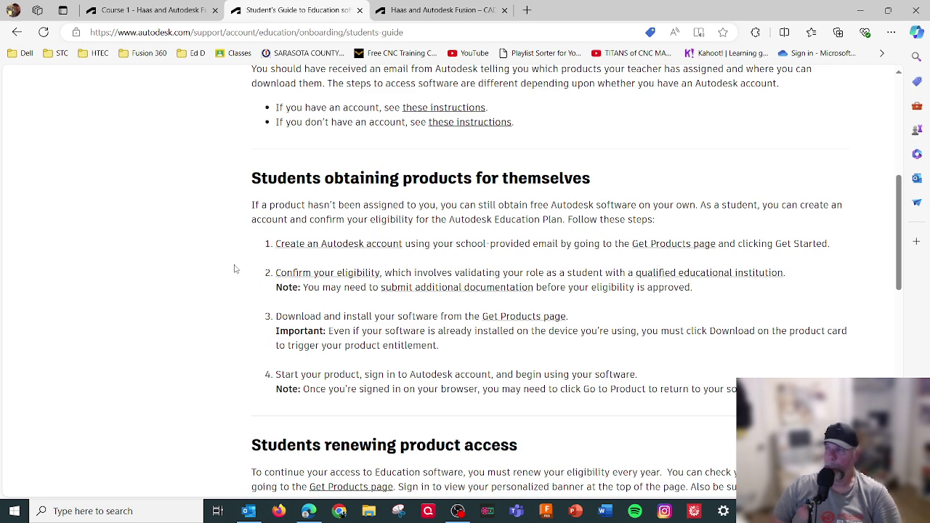
scroll(234, 269, "down", 1)
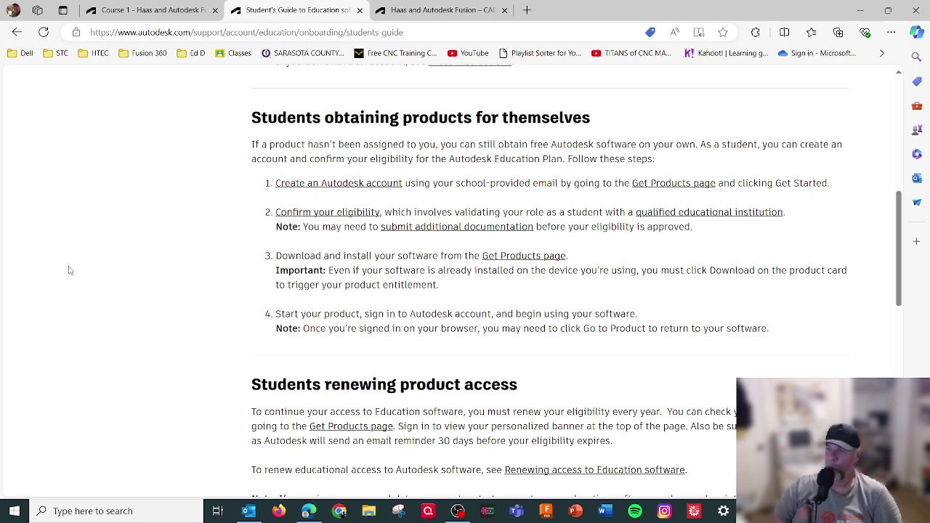
scroll(67, 272, "down", 2)
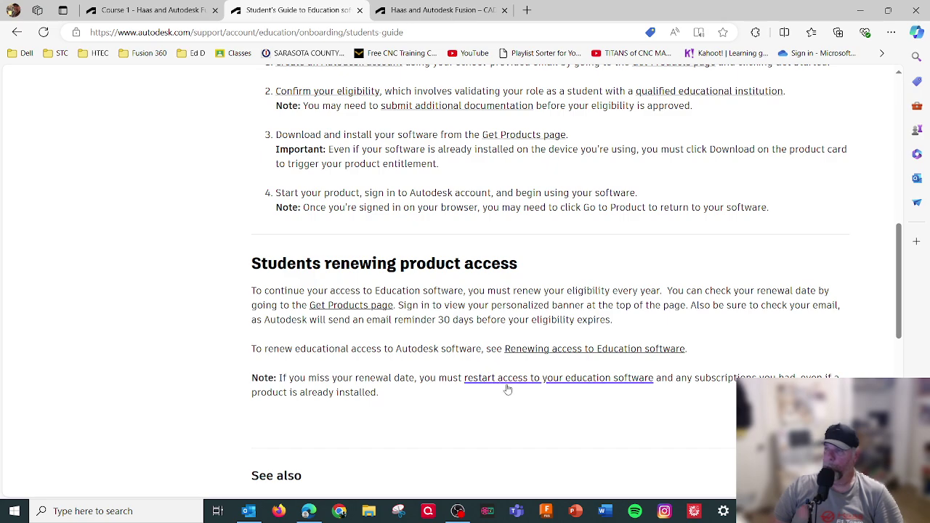
scroll(193, 337, "up", 7)
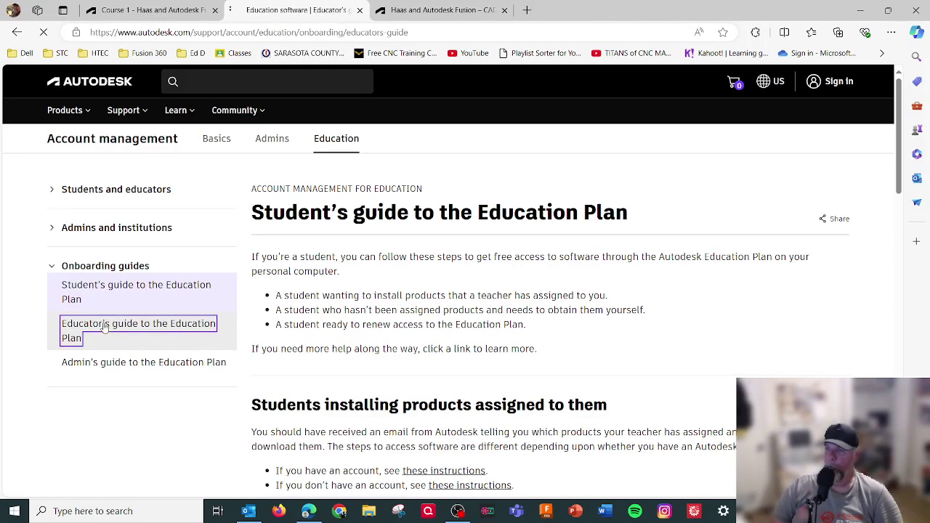
Step: Reopen the Educator's guide and review its three ways to get products to students
left_click(104, 328)
scroll(438, 324, "down", 2)
scroll(438, 324, "down", 3)
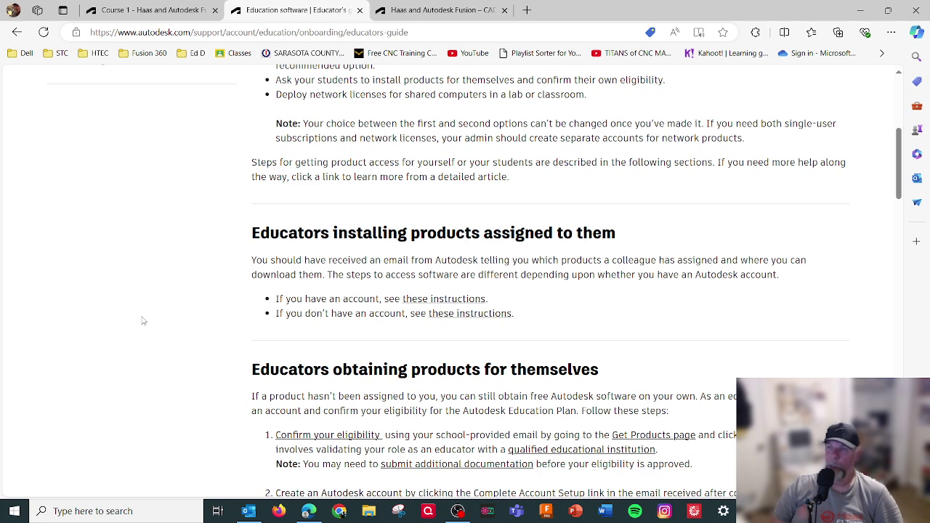
scroll(143, 321, "down", 2)
scroll(143, 320, "up", 4)
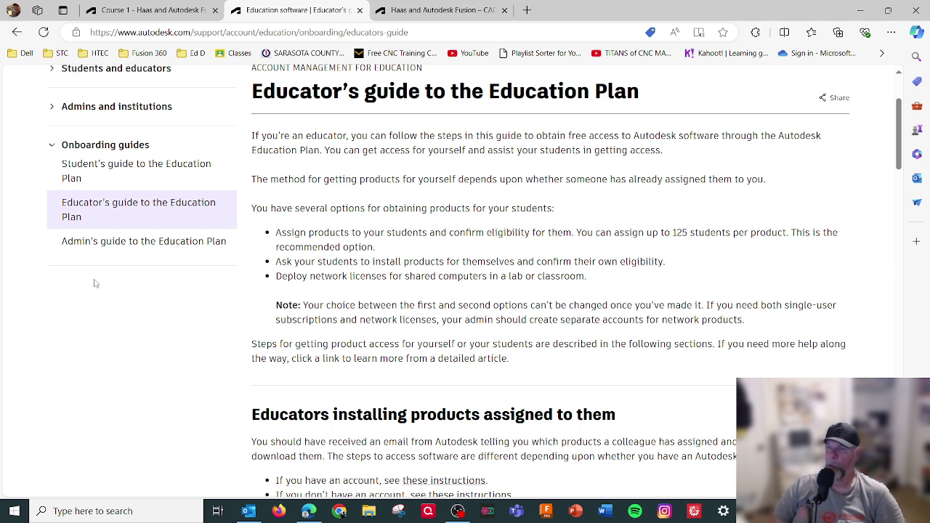
Step: Open the Admin's guide and review its four steps for obtaining school network licenses
left_click(105, 241)
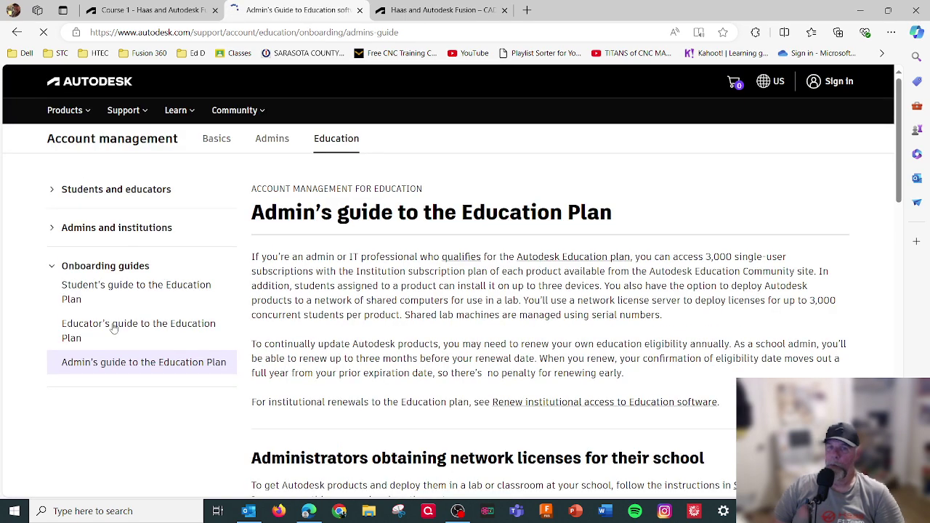
scroll(175, 362, "down", 4)
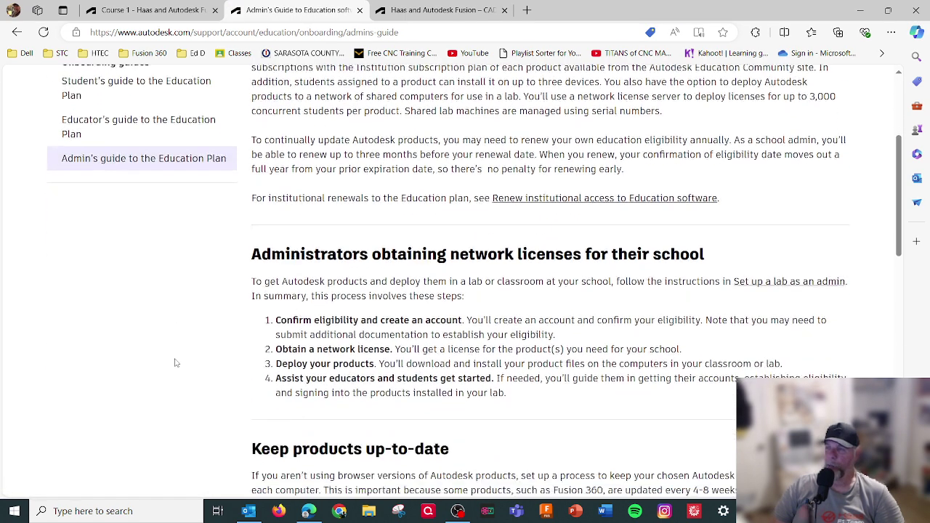
scroll(174, 361, "down", 1)
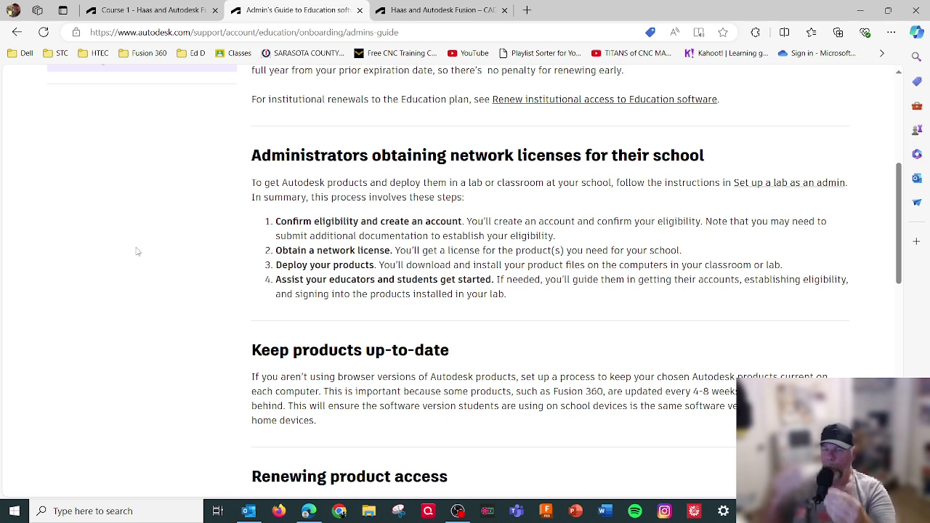
scroll(99, 234, "down", 1)
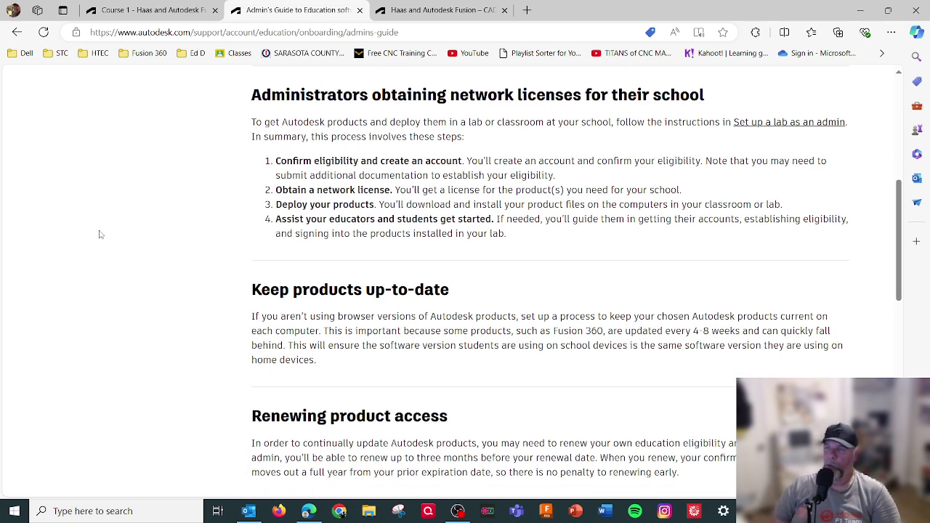
scroll(98, 233, "up", 1)
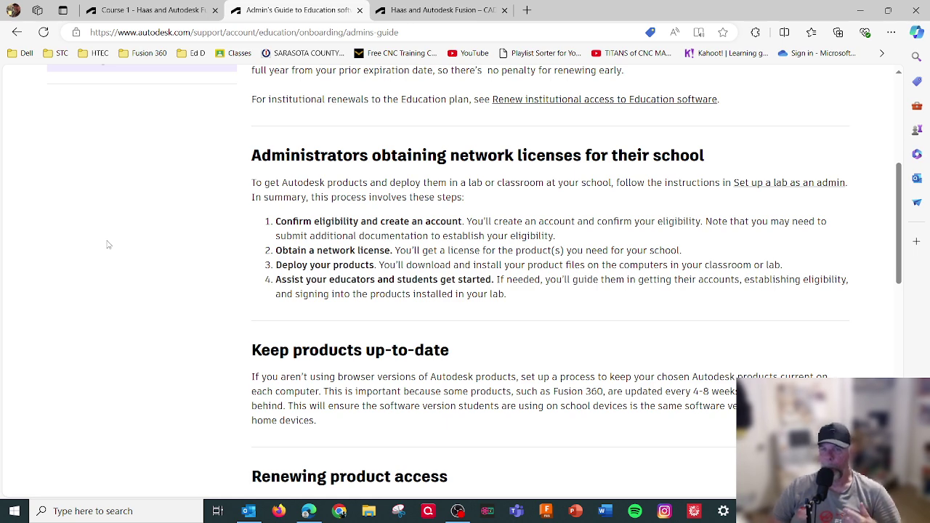
scroll(108, 247, "down", 3)
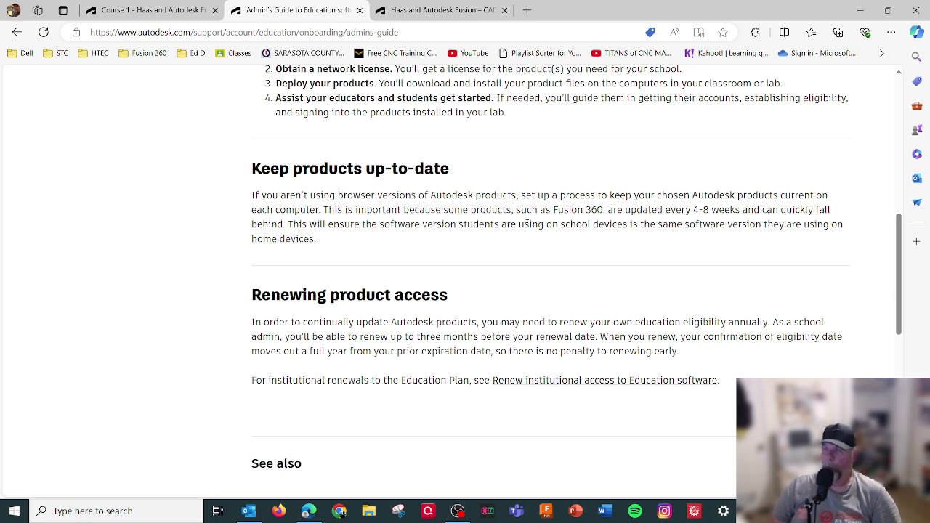
Step: Scroll the Admin's guide to the Education Plan page showing up to 3,000 single-user subscriptions per product
scroll(239, 239, "down", 2)
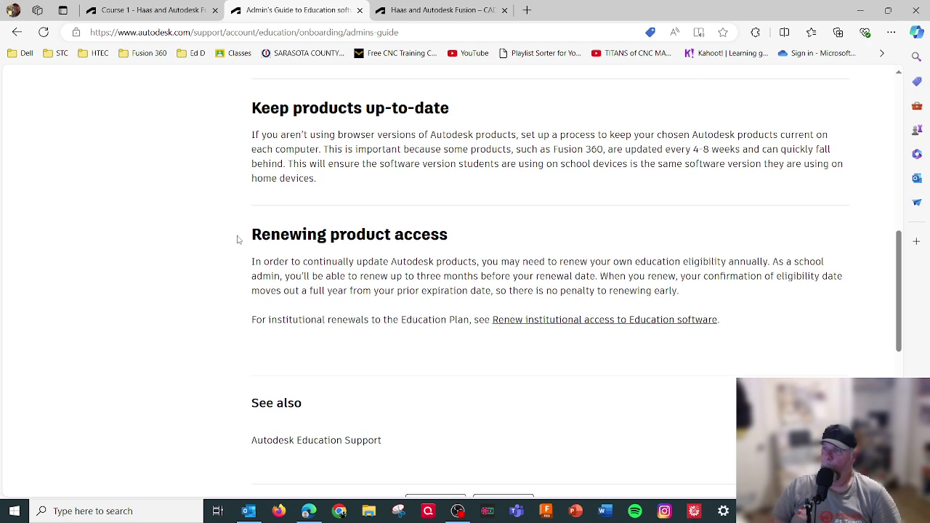
scroll(238, 239, "up", 4)
scroll(236, 240, "up", 4)
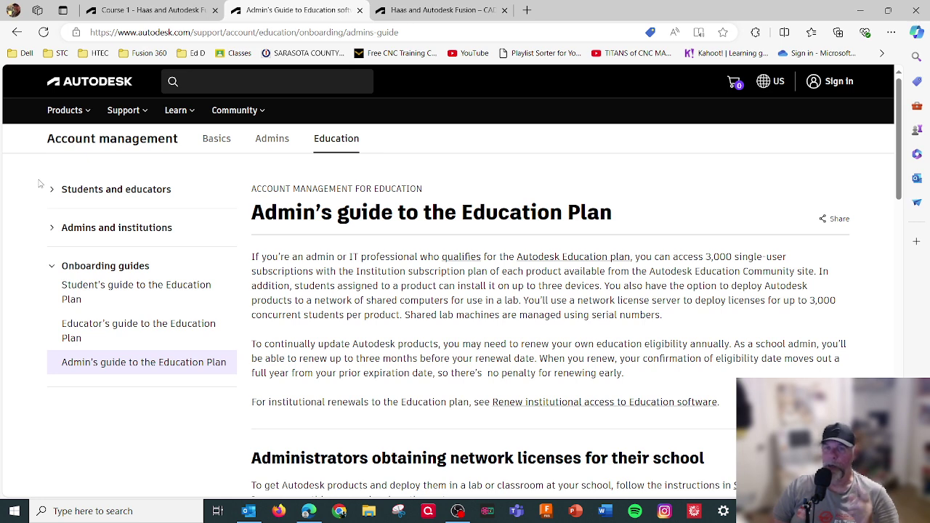
Step: Bring the education-licensed Fusion window with its untitled design to the front from the taskbar
left_click(552, 516)
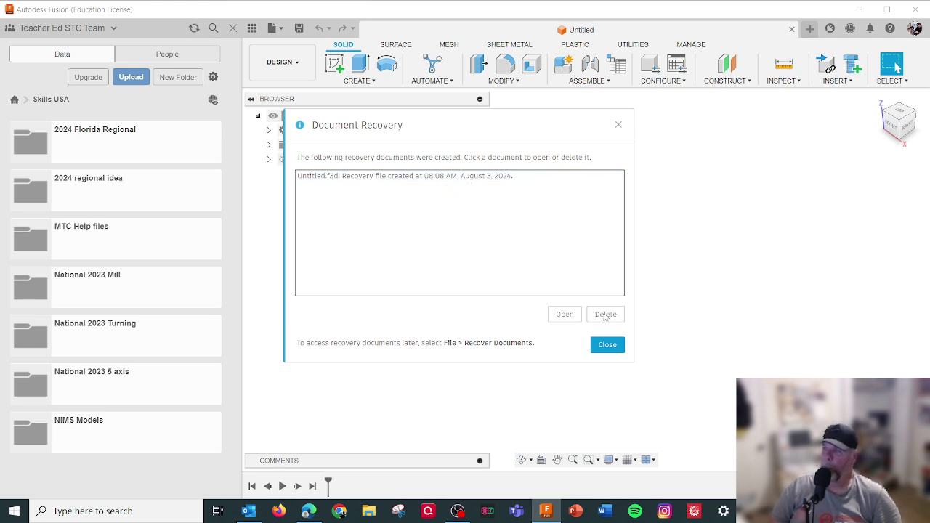
Step: Delete the Untitled.f3d recovery file and close the team data panel
left_click(436, 177)
left_click(604, 314)
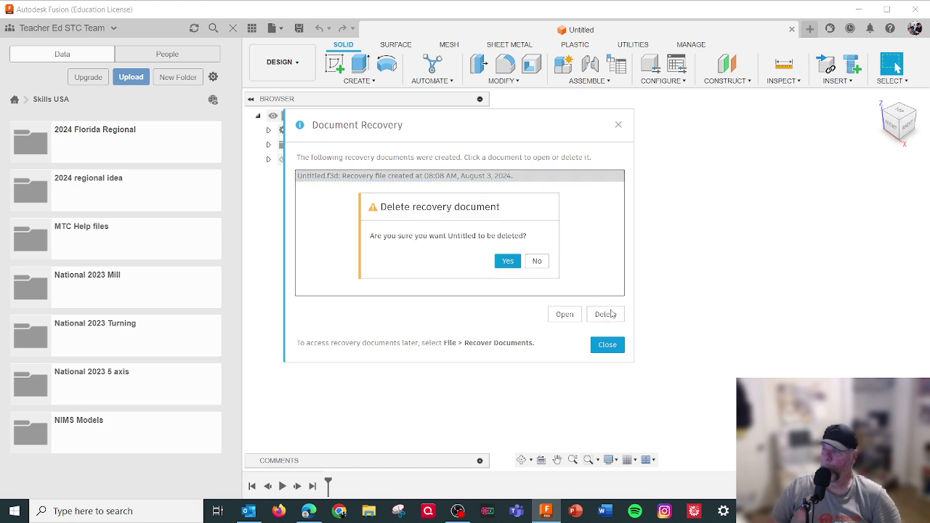
left_click(506, 263)
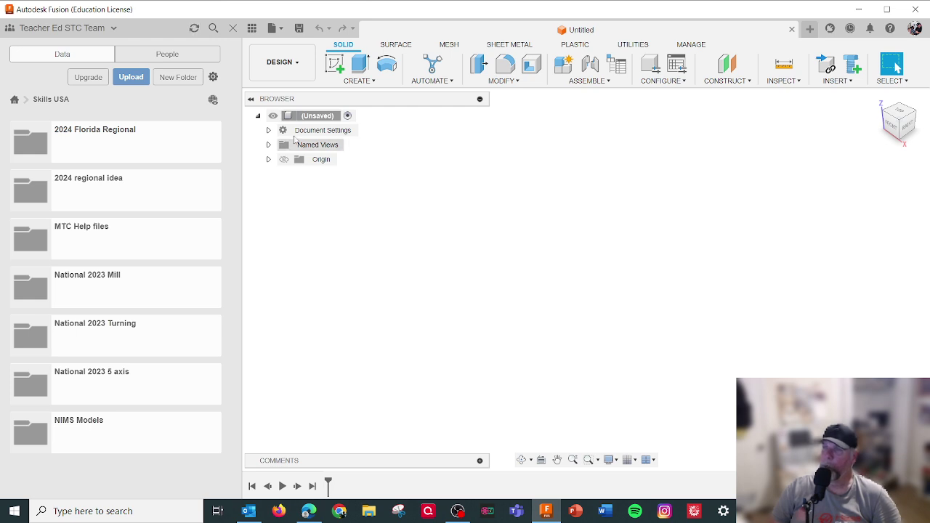
left_click(233, 28)
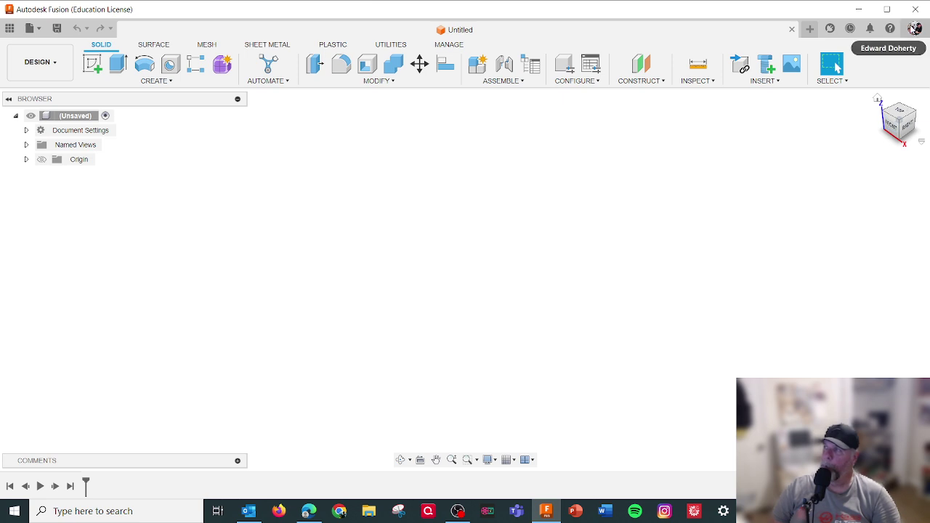
Step: Open the Autodesk Account website from the profile menu and maximize the browser
left_click(914, 28)
left_click(893, 46)
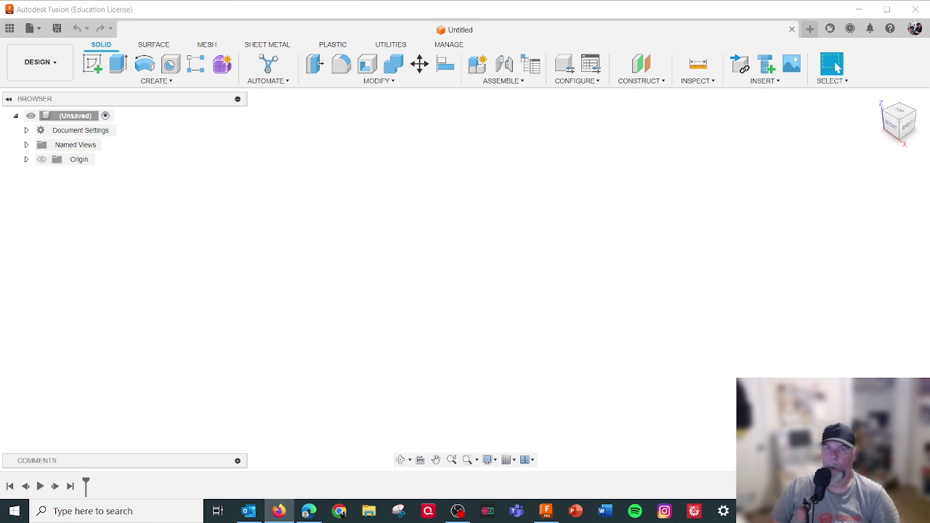
left_click(705, 59)
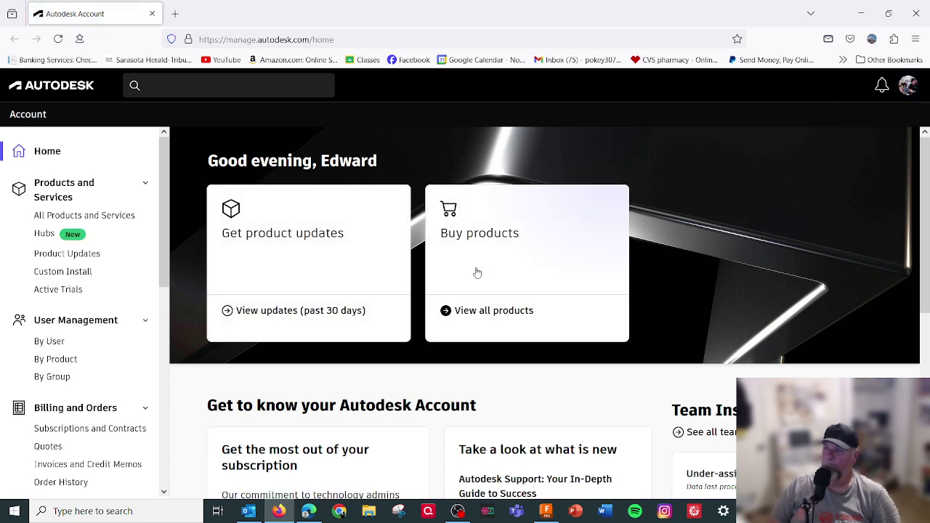
scroll(76, 260, "down", 2)
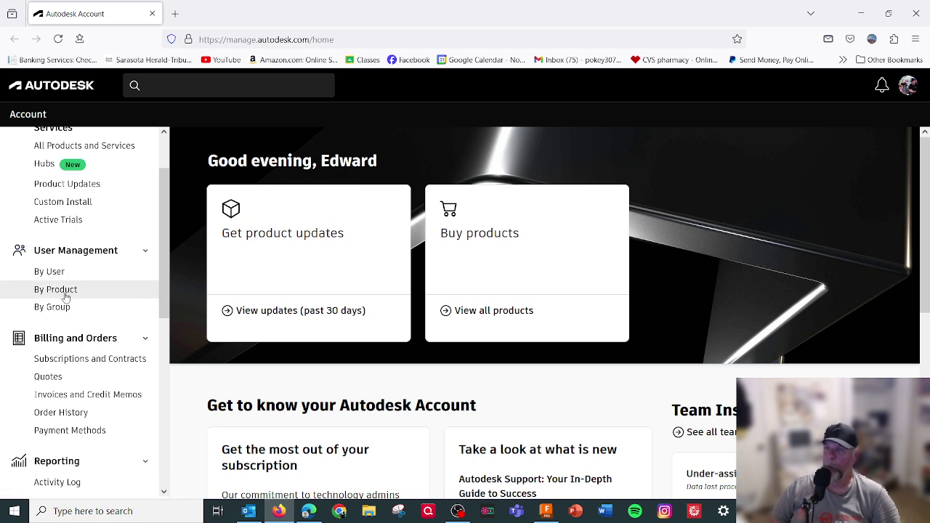
left_click(64, 292)
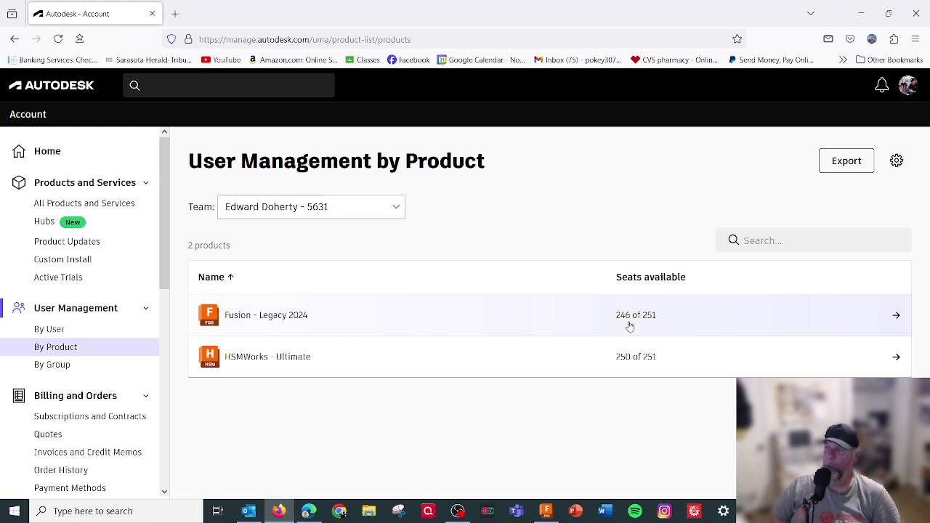
left_click(896, 316)
scroll(646, 318, "down", 2)
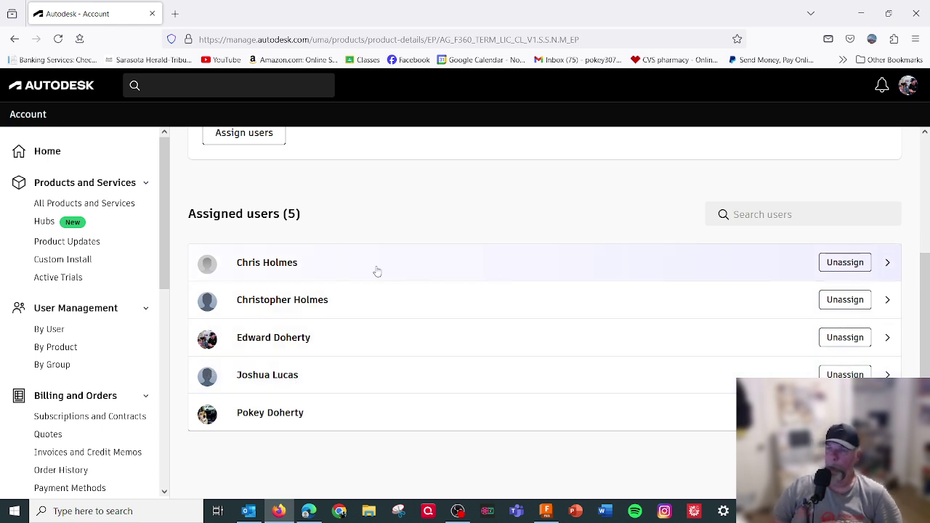
scroll(207, 322, "up", 3)
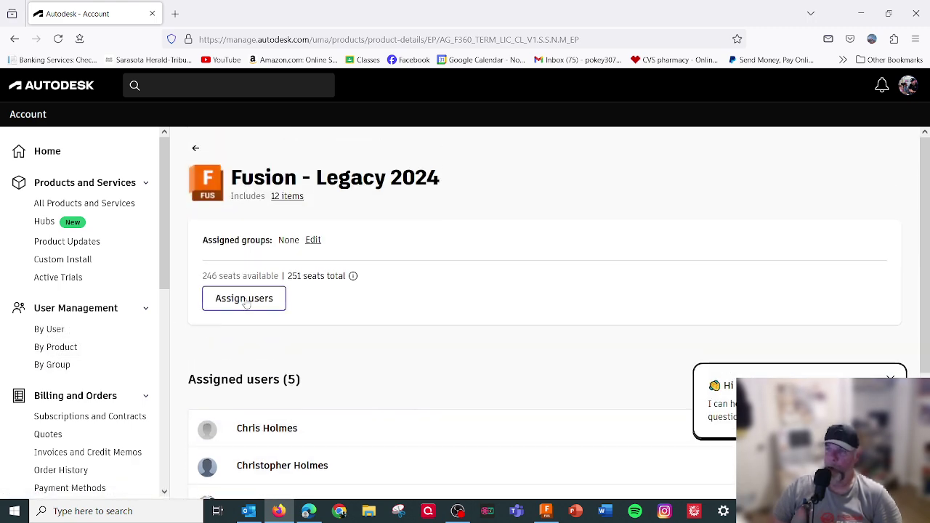
left_click(244, 299)
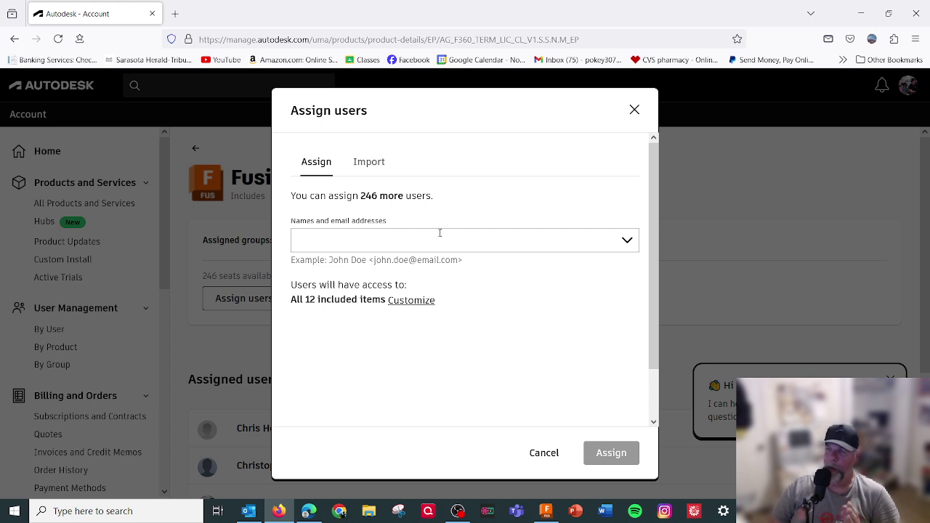
left_click(546, 454)
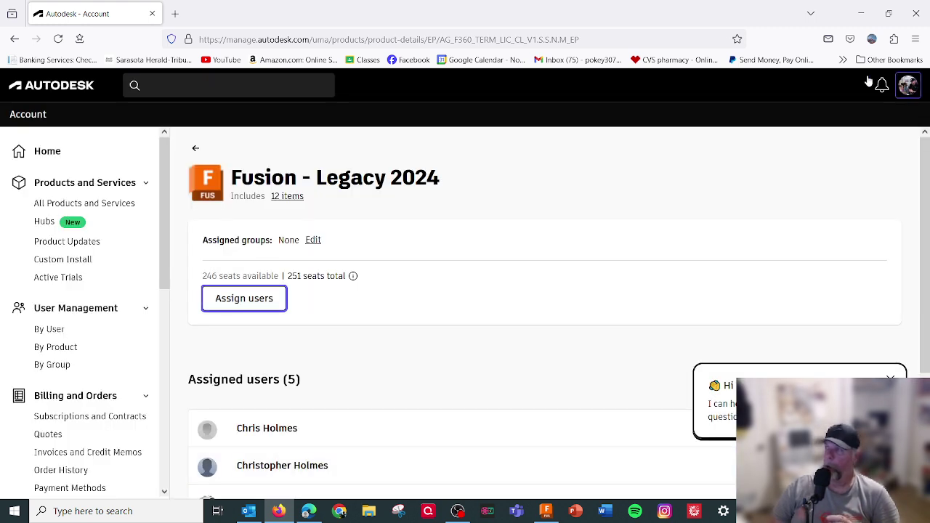
left_click(47, 151)
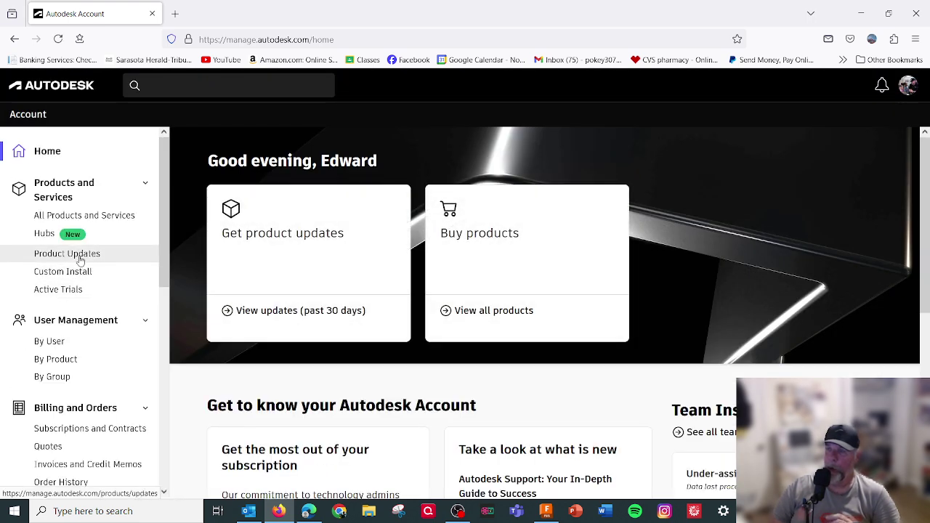
Step: Browse the 41 Product Updates in Autodesk Account, then return to the Fusion window
left_click(67, 254)
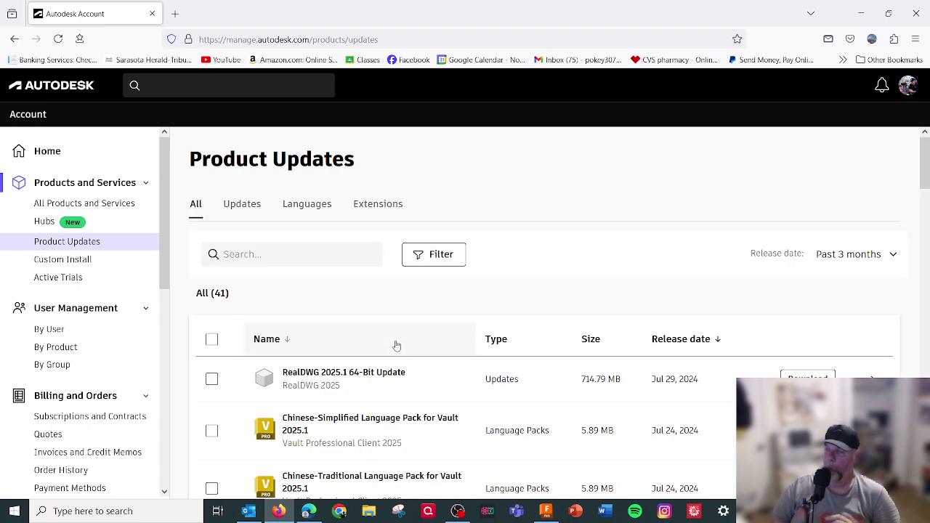
scroll(396, 345, "down", 3)
scroll(396, 346, "down", 10)
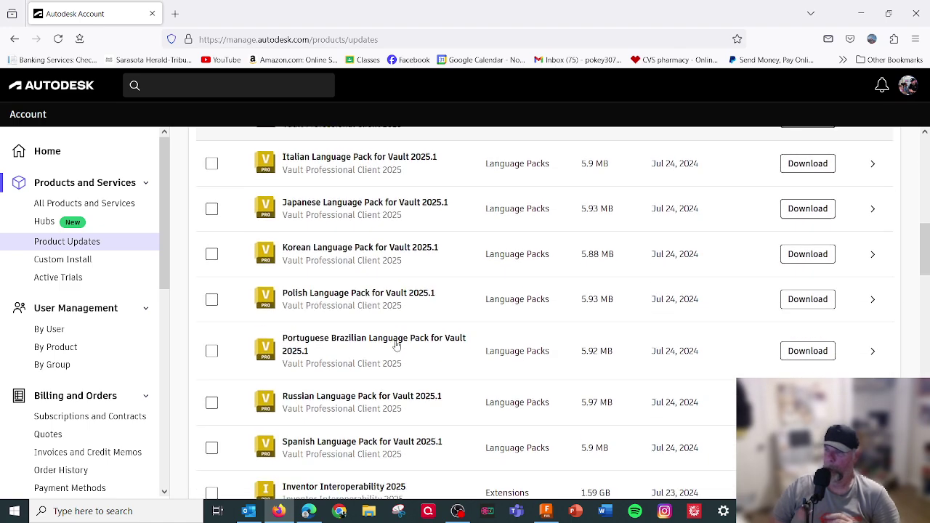
scroll(396, 345, "down", 8)
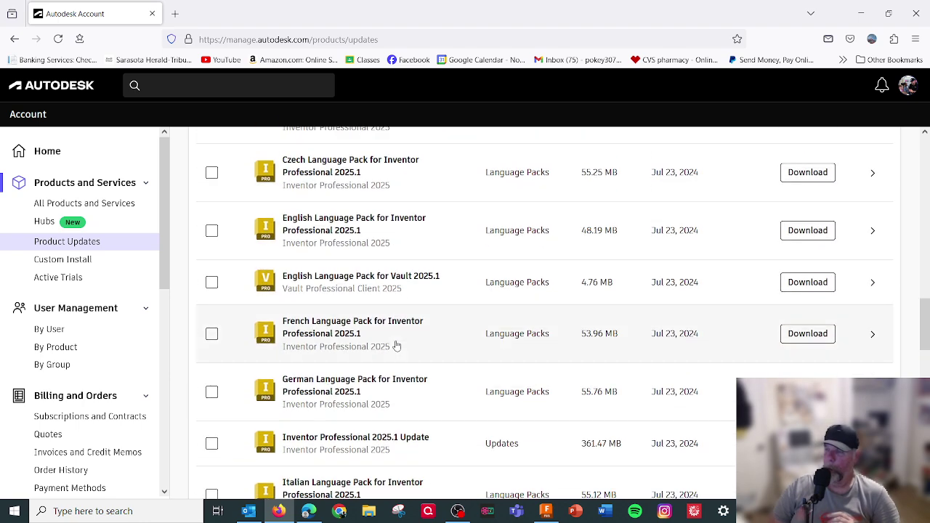
scroll(396, 345, "up", 15)
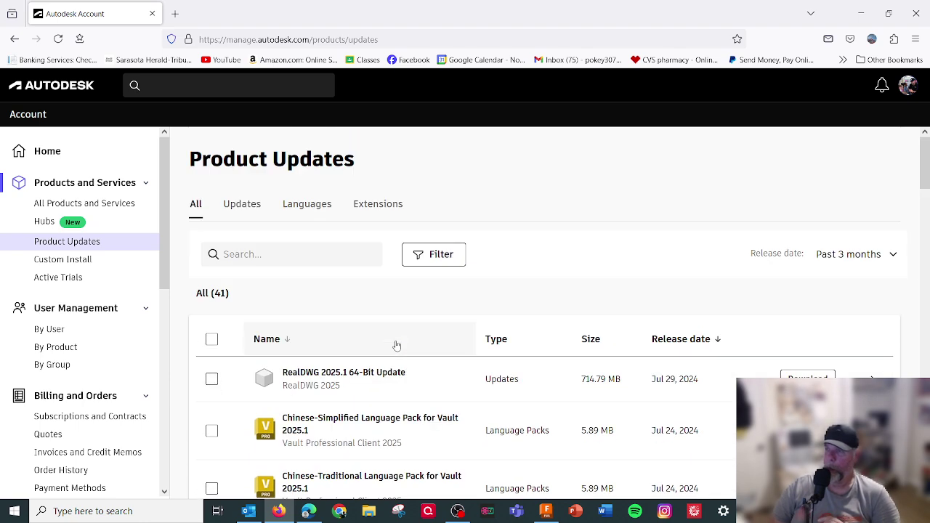
scroll(94, 270, "down", 4)
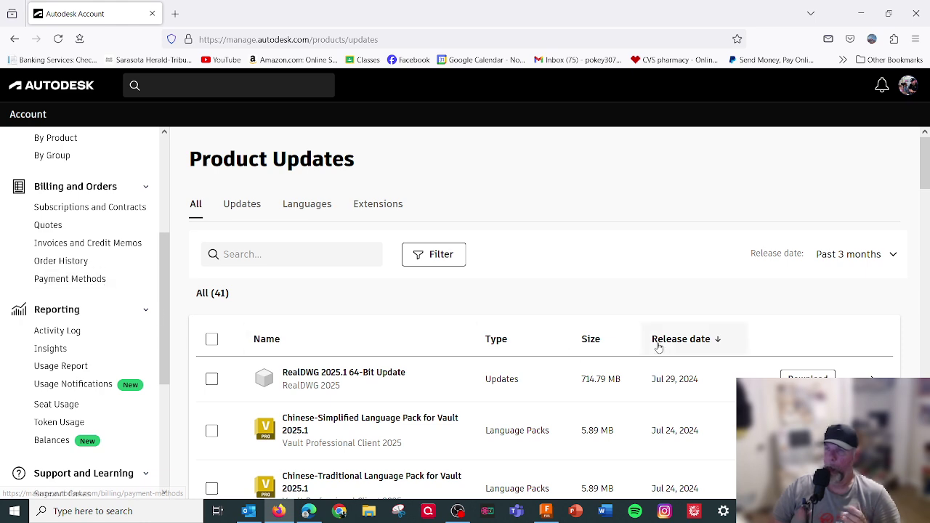
left_click(545, 511)
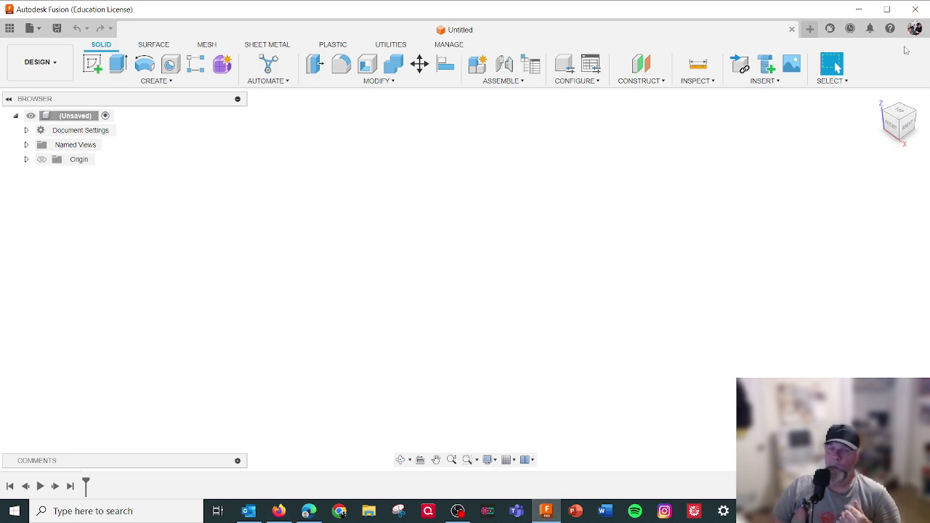
Step: Change the untitled design's workspace from DESIGN to MANUFACTURE
left_click(915, 29)
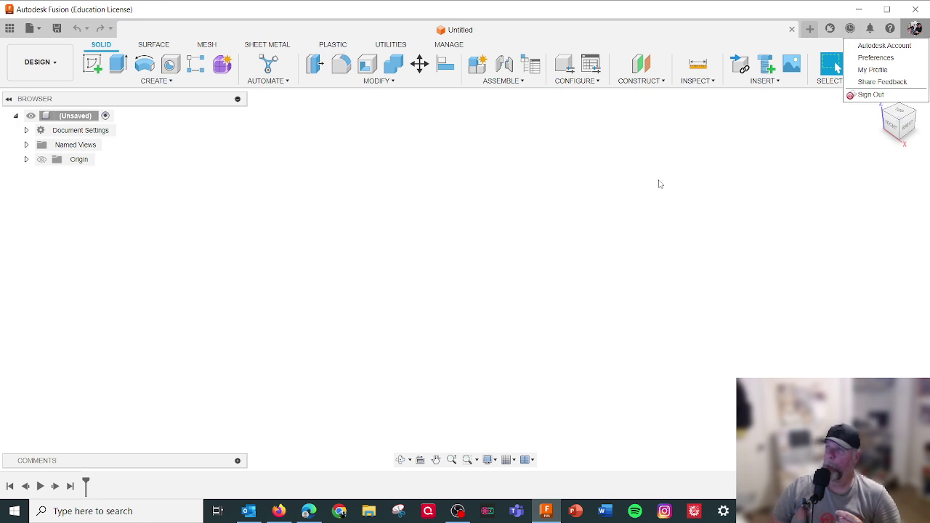
left_click(658, 183)
left_click(45, 63)
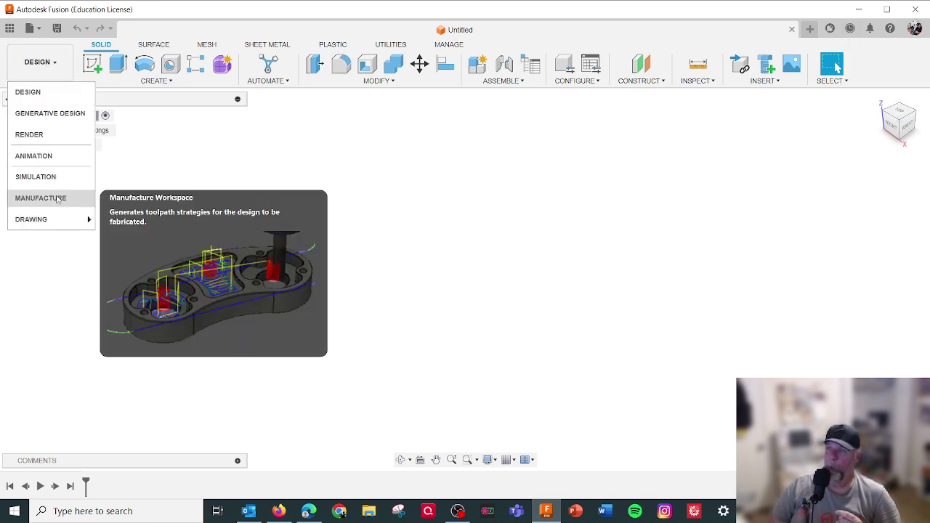
left_click(44, 198)
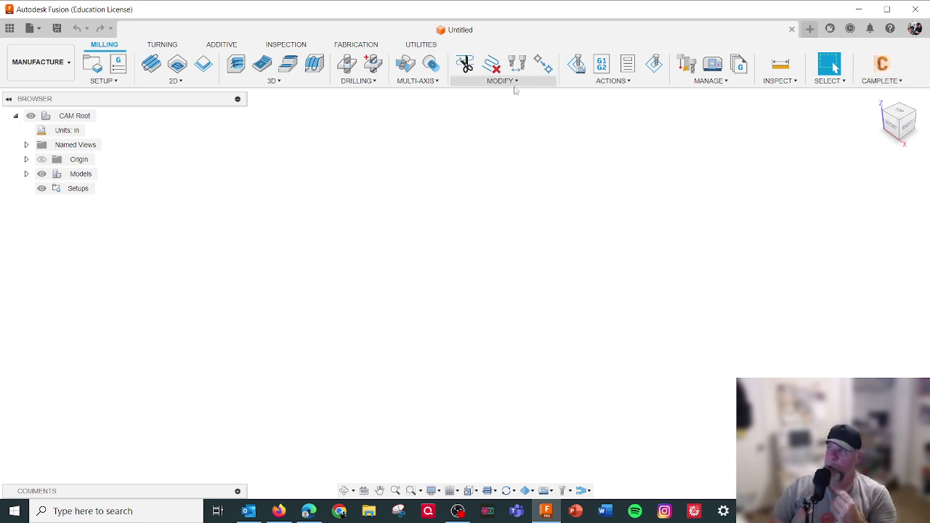
left_click(914, 29)
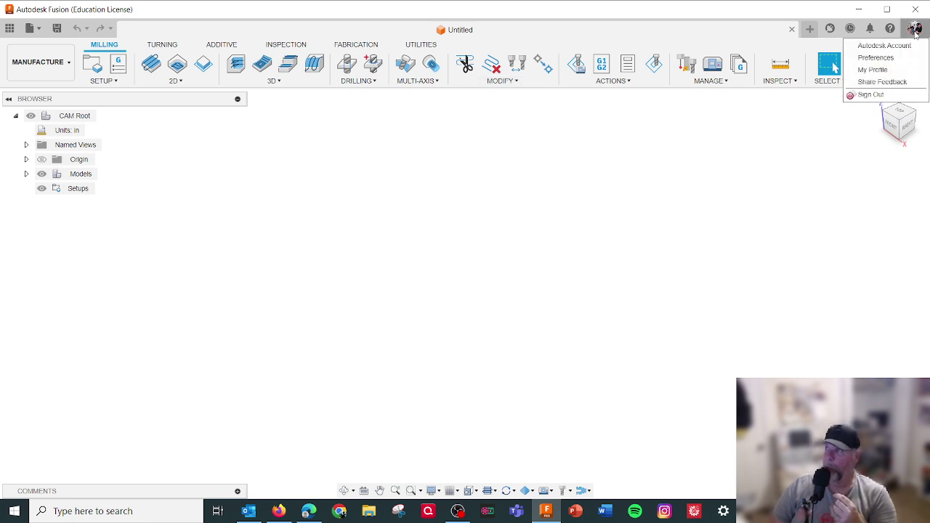
Step: In Preferences > General, keep Solidworks pan/zoom/orbit shortcuts, then show the Design page
left_click(872, 61)
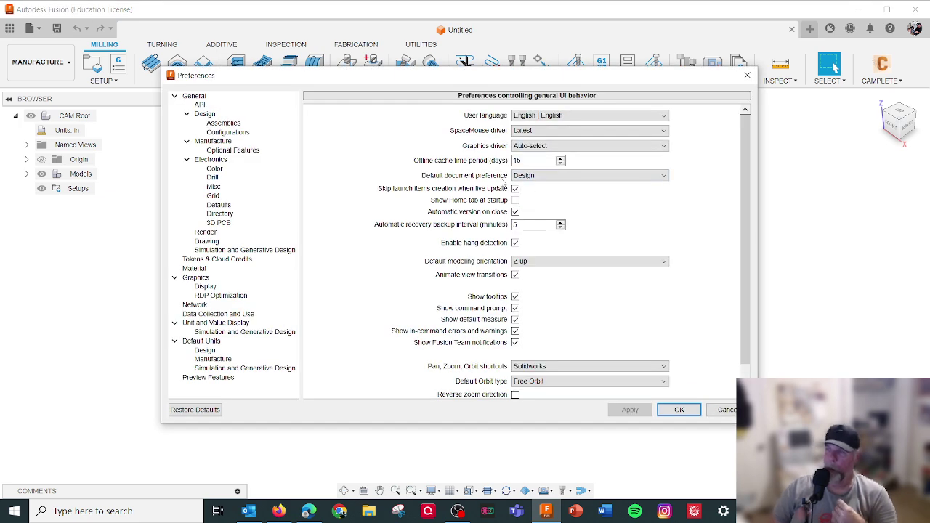
left_click(195, 99)
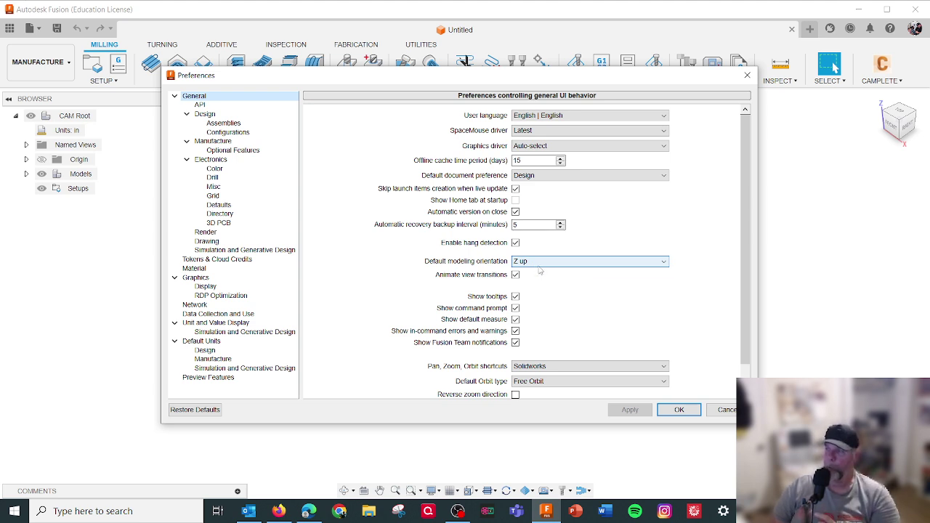
left_click(558, 367)
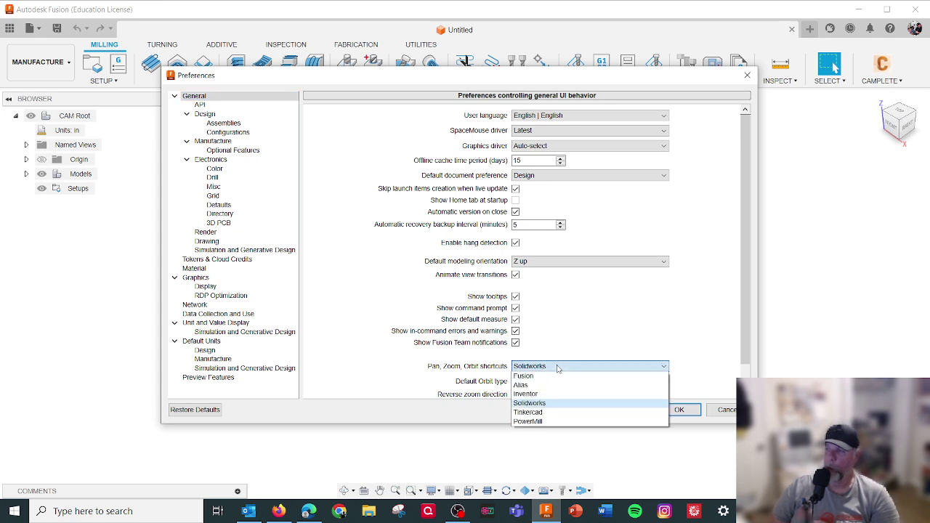
left_click(549, 404)
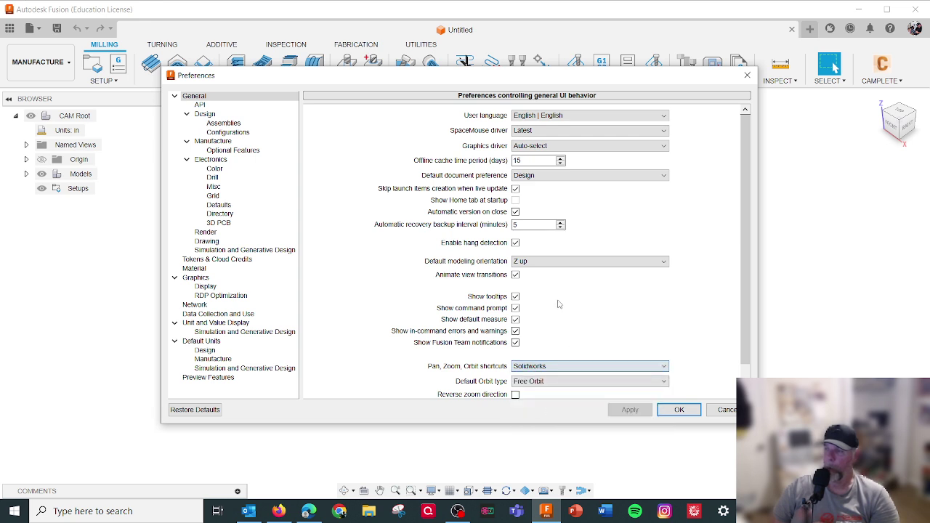
left_click(571, 366)
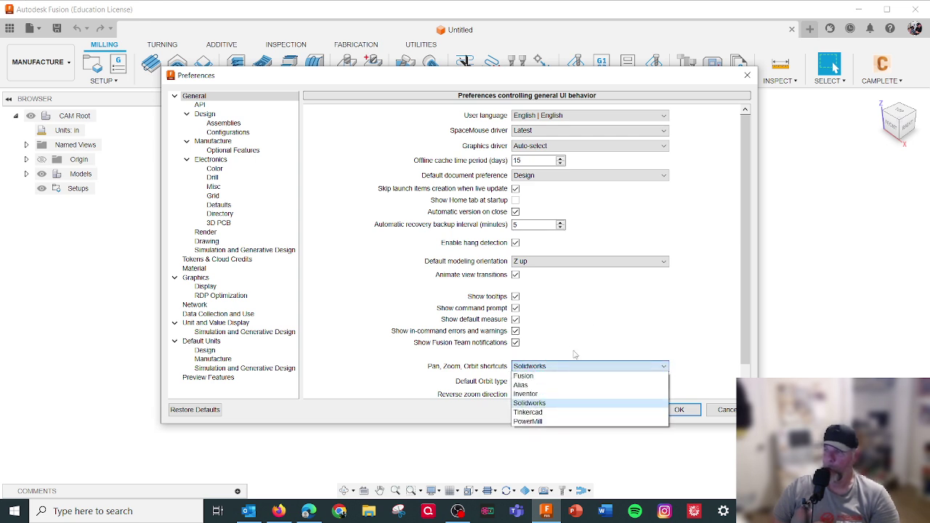
left_click(583, 340)
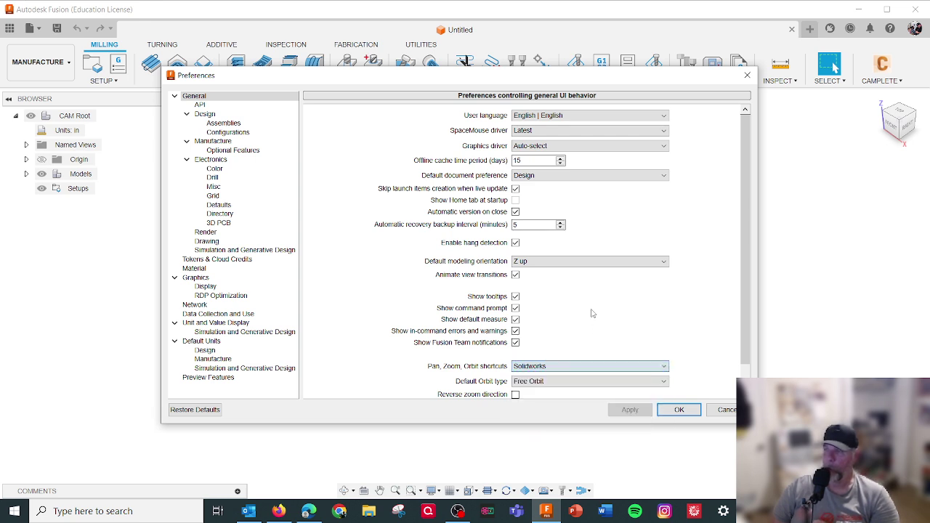
left_click(220, 114)
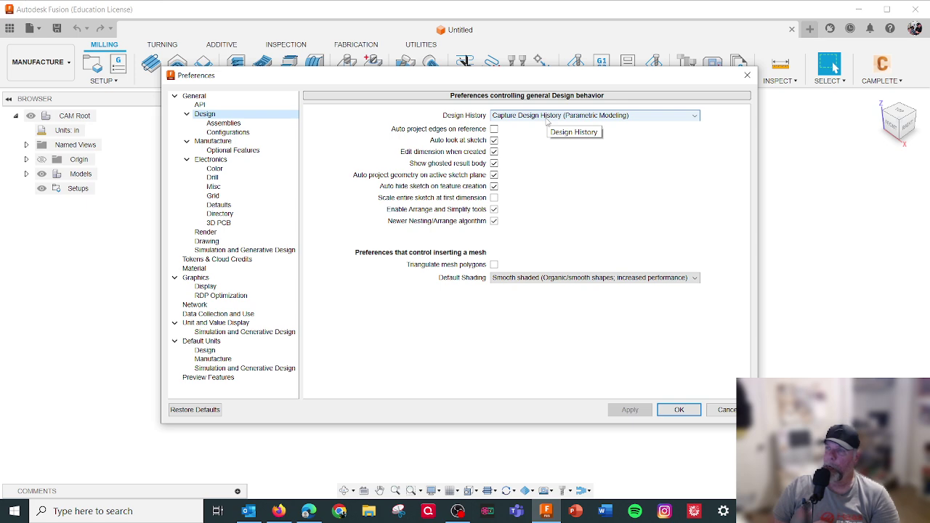
Step: Review the Manufacture, Material, Graphics and Network pages, keeping intermediate-server warnings off
left_click(228, 141)
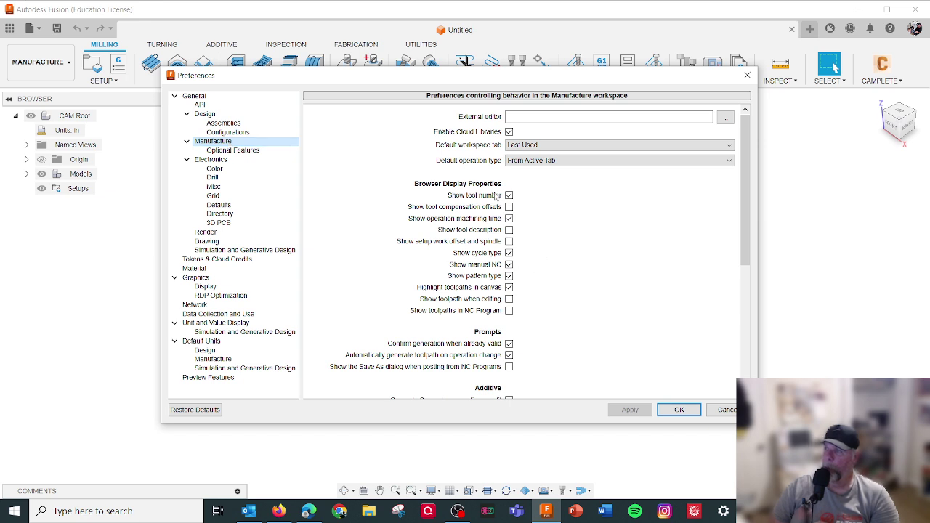
scroll(505, 256, "down", 1)
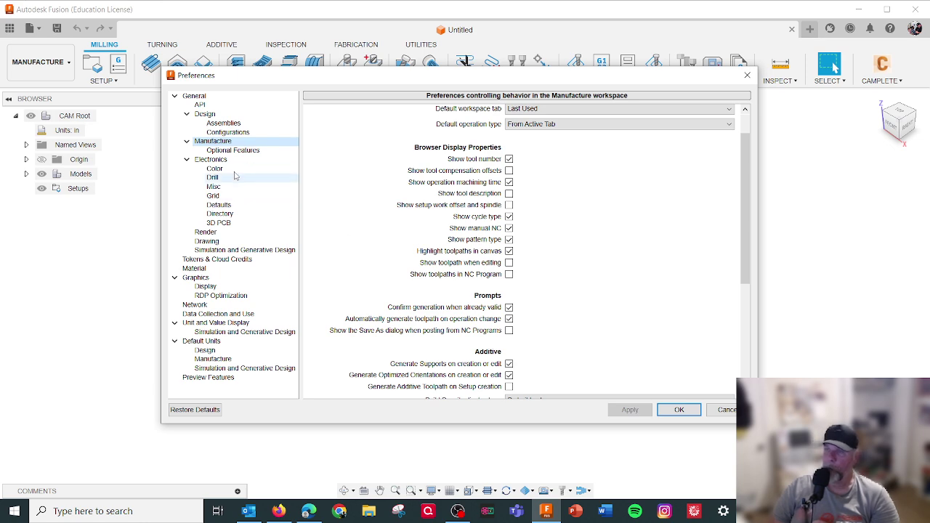
left_click(186, 160)
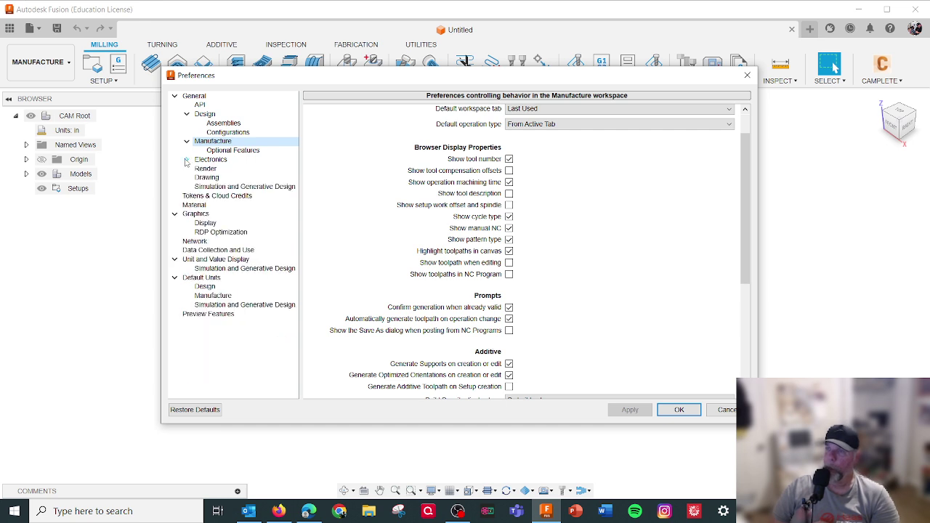
left_click(193, 205)
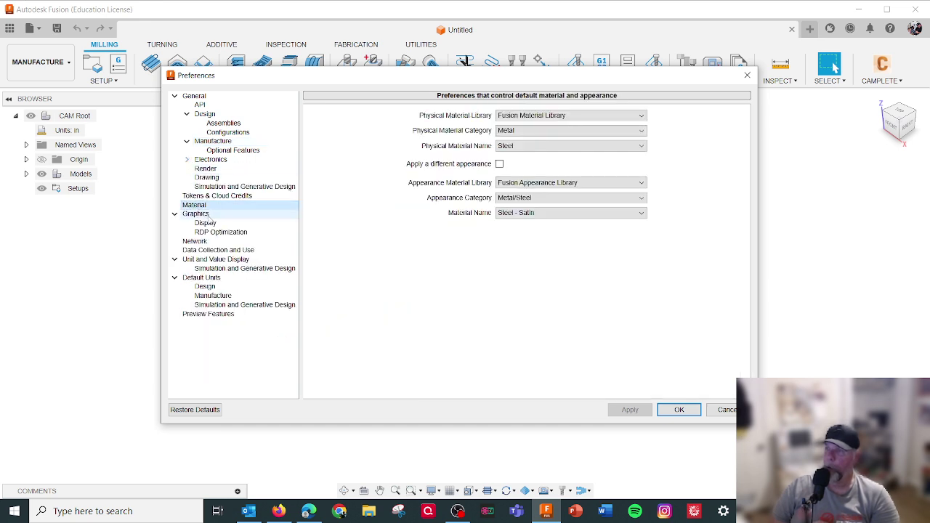
left_click(197, 214)
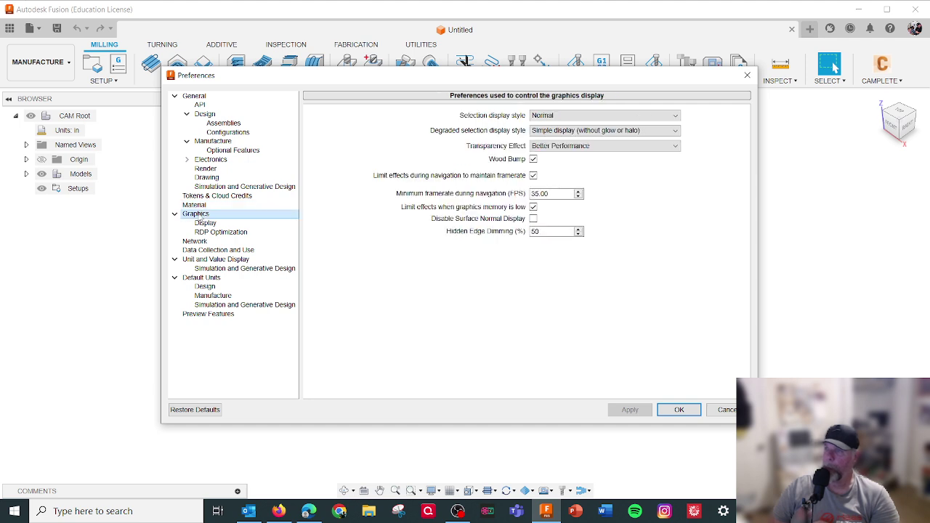
left_click(195, 240)
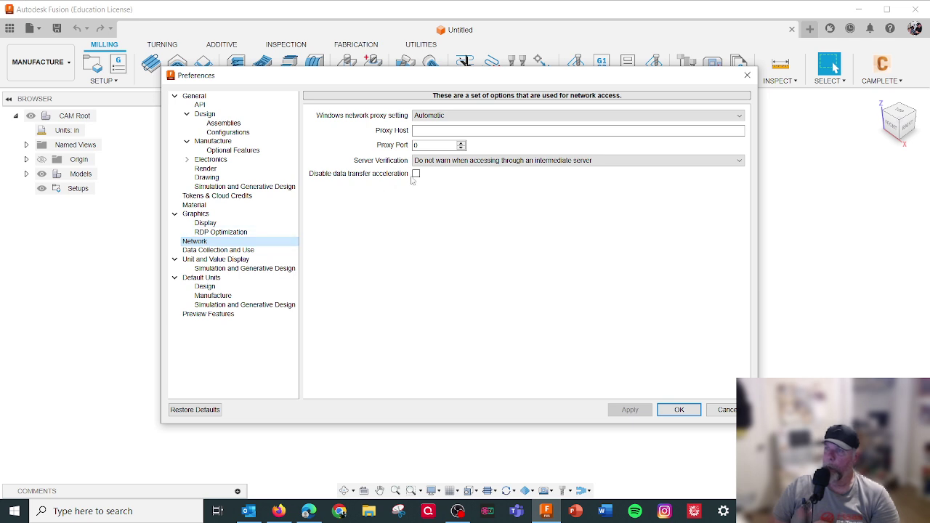
left_click(463, 161)
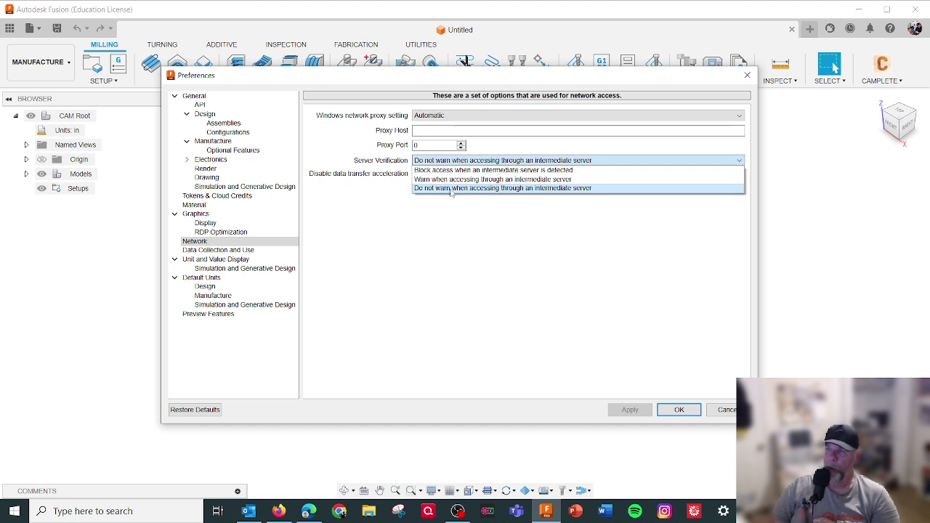
left_click(450, 189)
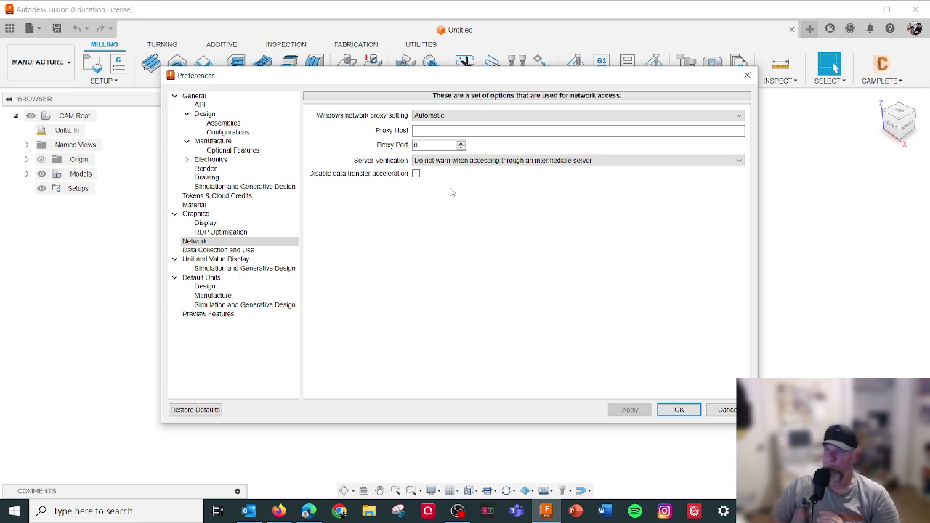
Step: Check Default Units for Design and Manufacture, leaving both at inches
left_click(218, 259)
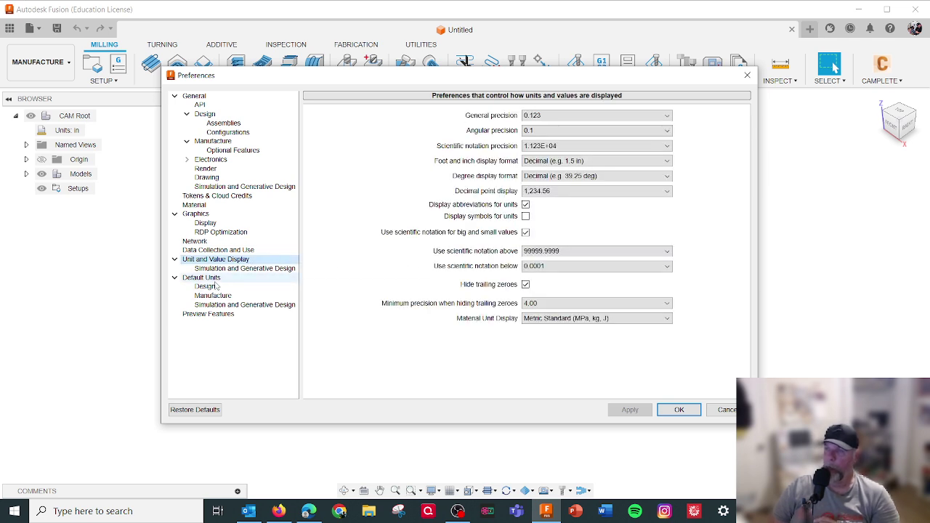
left_click(216, 278)
left_click(212, 287)
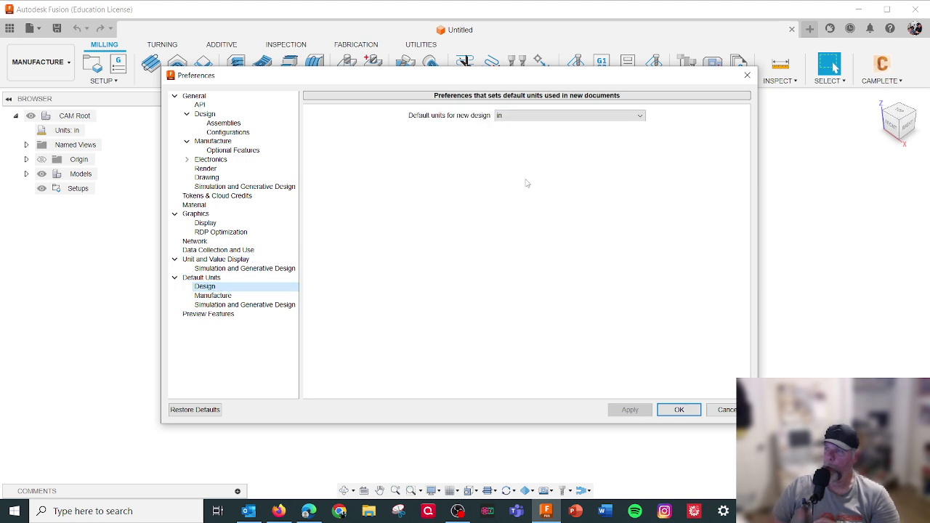
left_click(521, 116)
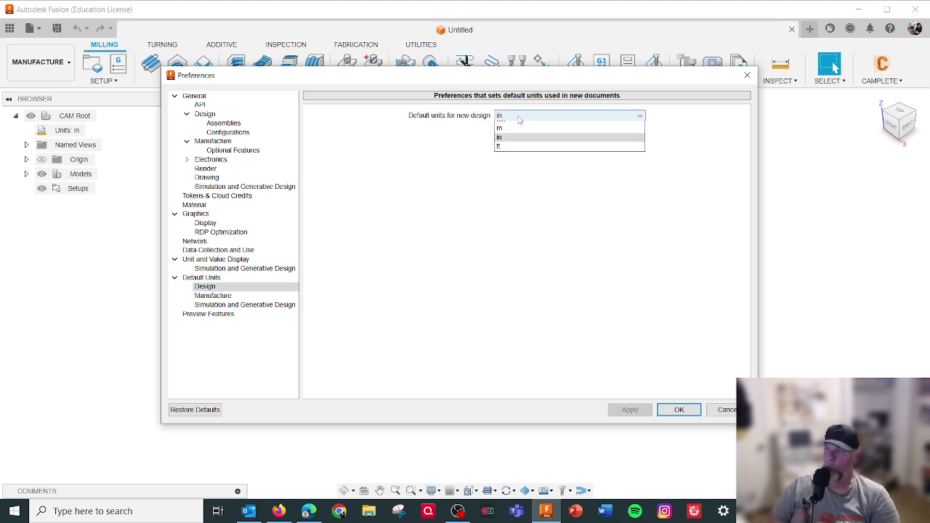
left_click(401, 245)
left_click(217, 295)
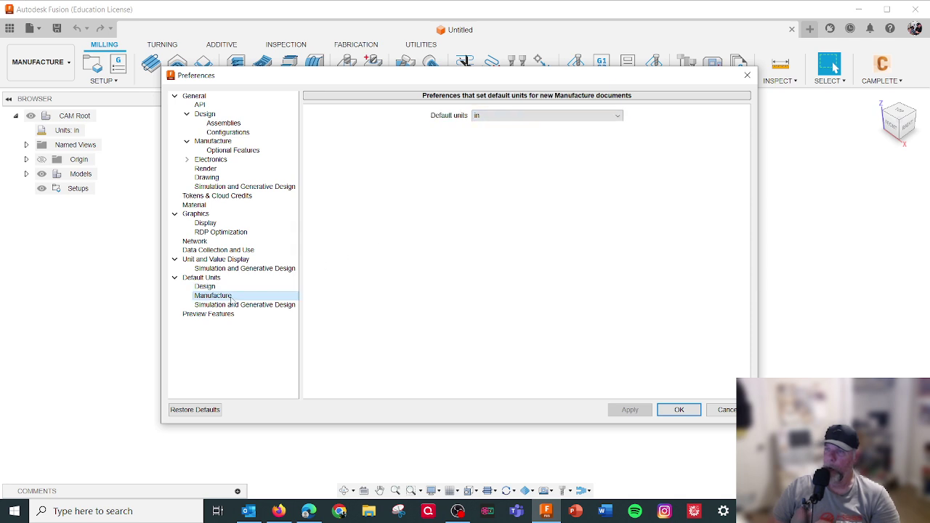
Step: Scroll through the Manufacture options under Preview Features, then cancel out of Preferences
left_click(211, 314)
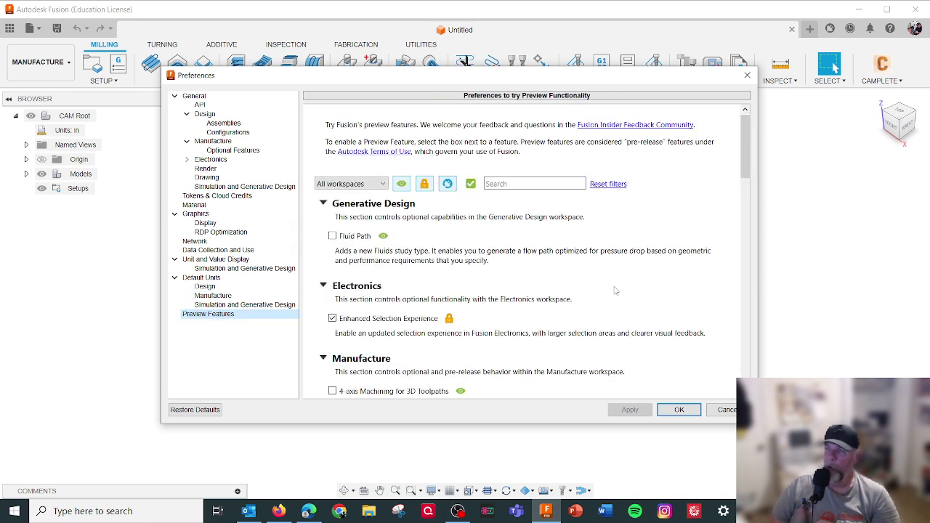
scroll(593, 259, "down", 5)
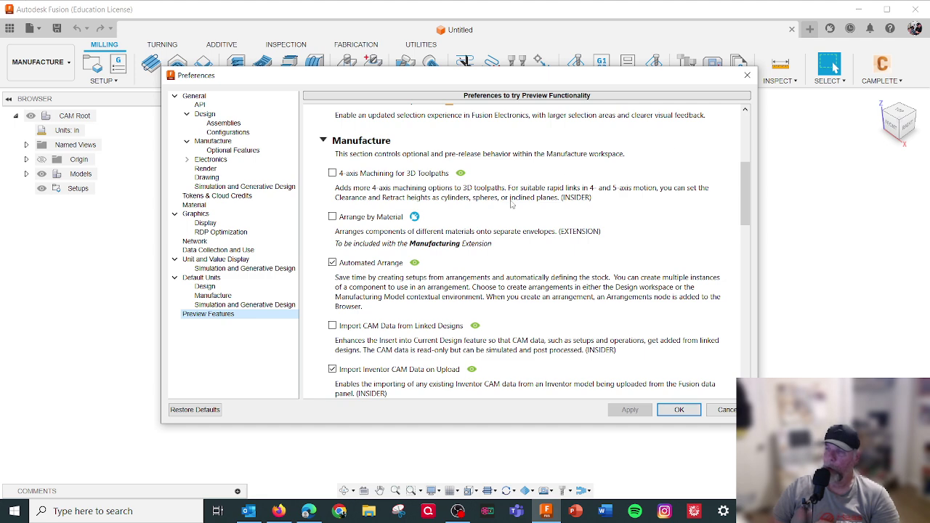
scroll(511, 205, "down", 1)
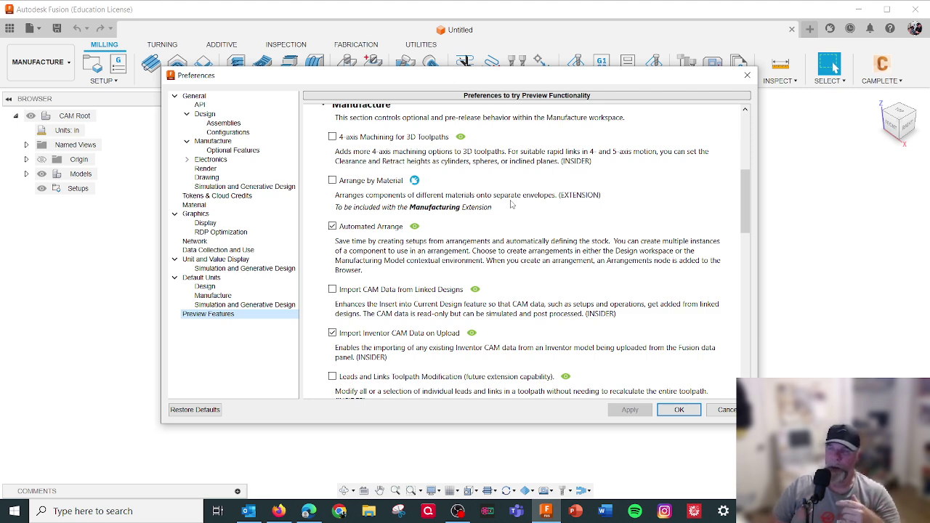
scroll(511, 205, "down", 5)
scroll(511, 205, "down", 3)
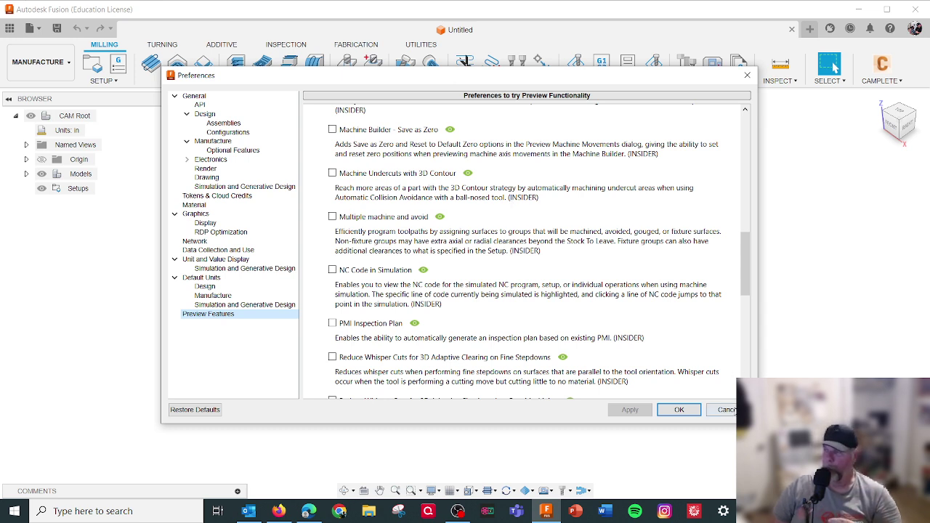
left_click(726, 410)
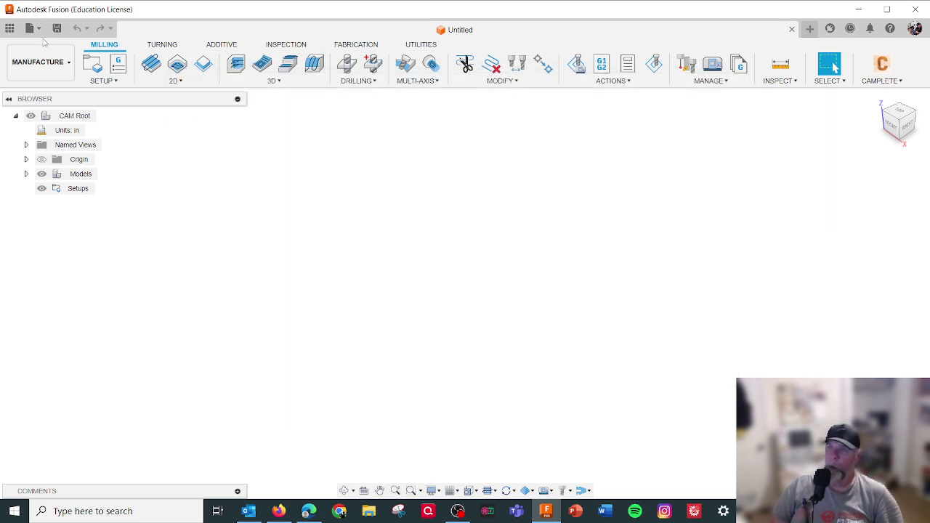
Step: Show the data panel and review available teams, staying on Teacher Ed STC Team
left_click(10, 28)
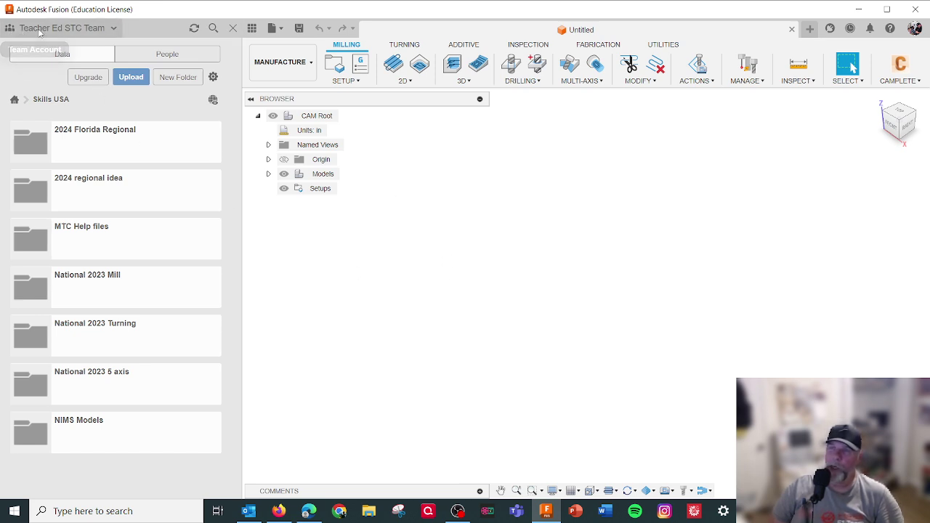
left_click(113, 29)
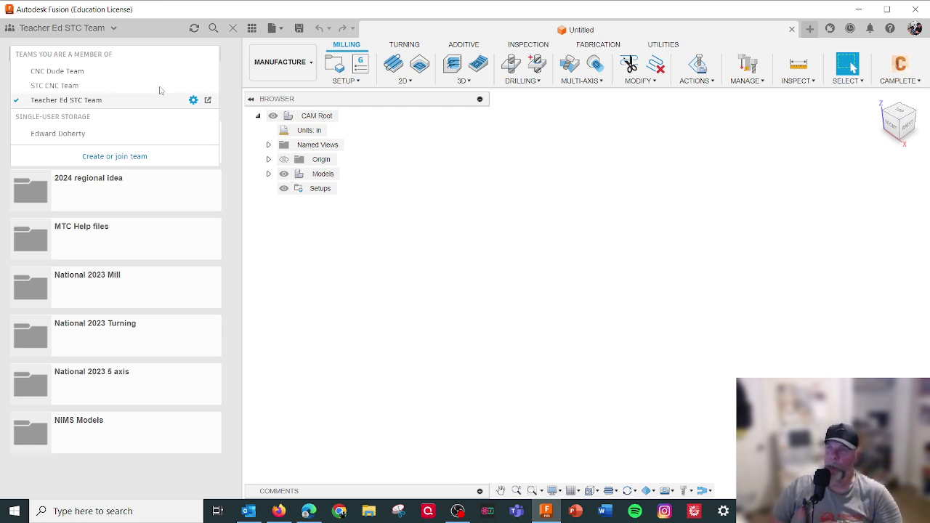
left_click(379, 231)
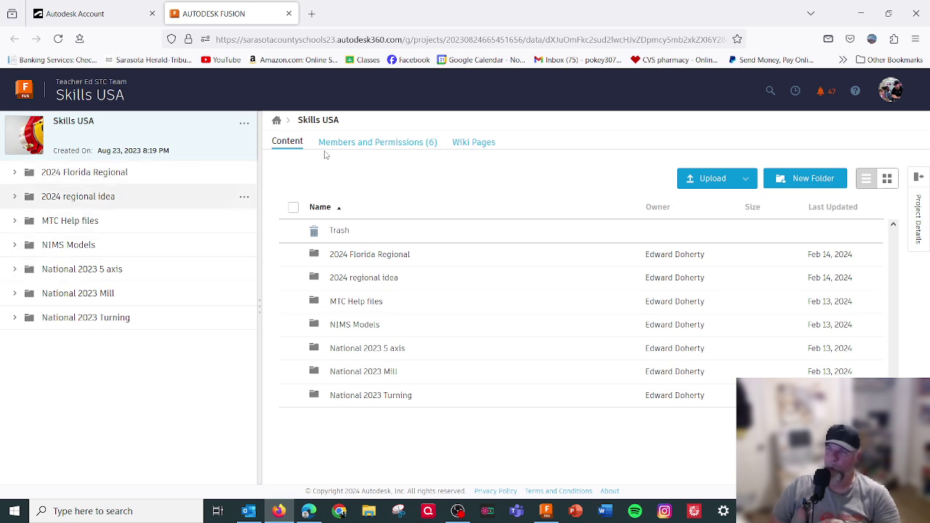
Step: Browse projects: 2 STC Fusion 360 NEW Student Assets, Skills USA folders, Fusion Certifications
left_click(277, 121)
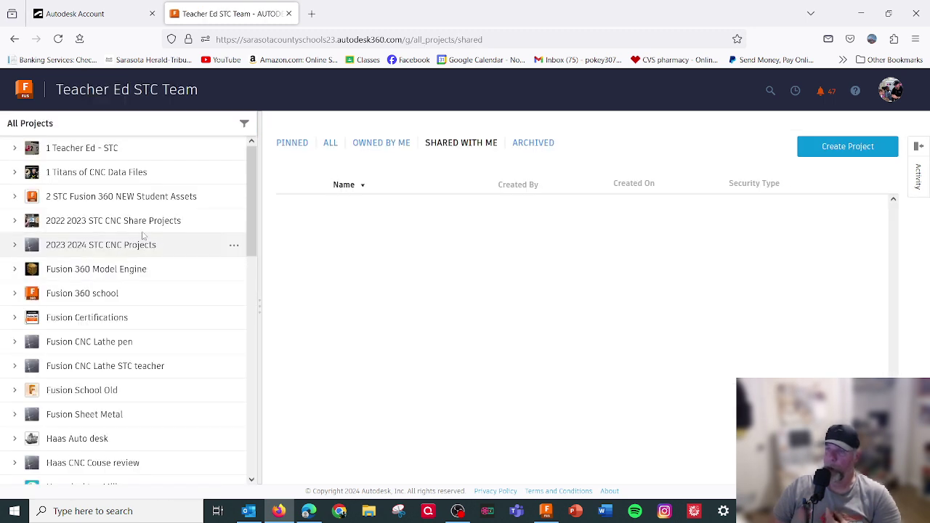
left_click(88, 197)
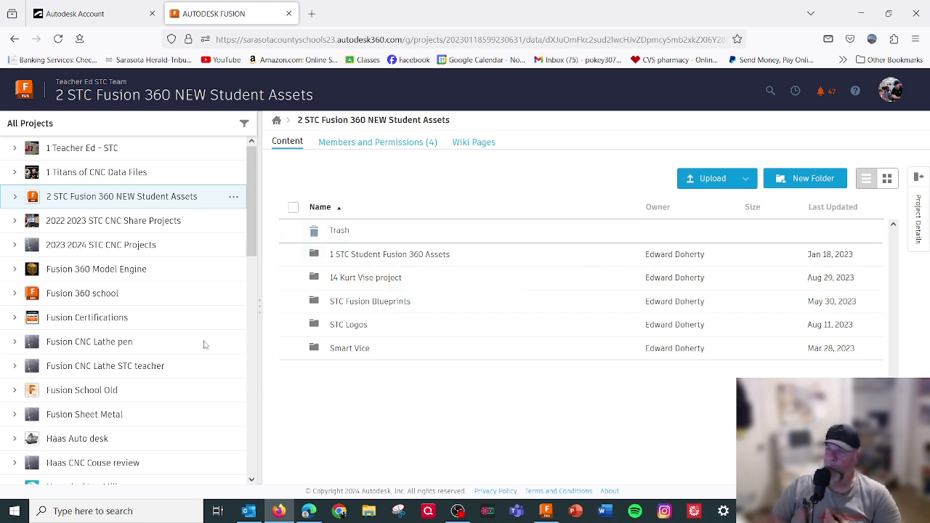
scroll(169, 339, "down", 5)
left_click(135, 374)
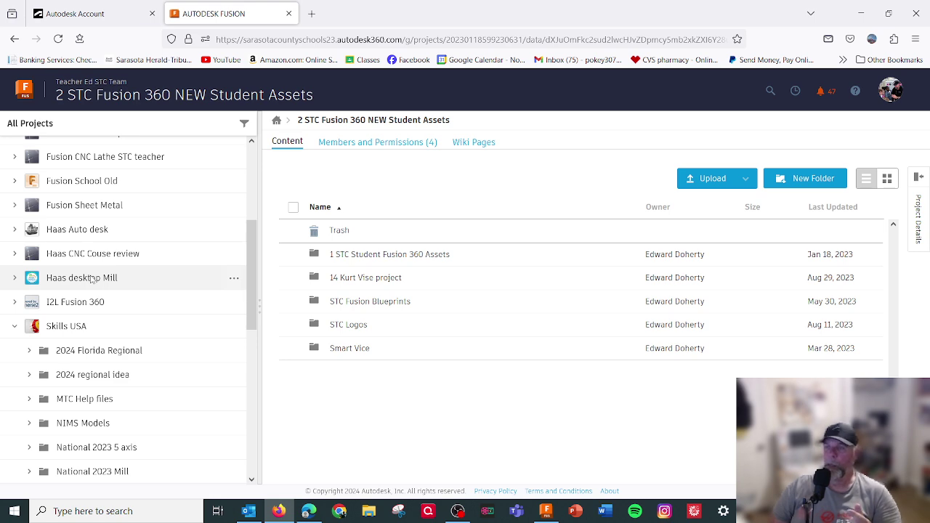
left_click(13, 326)
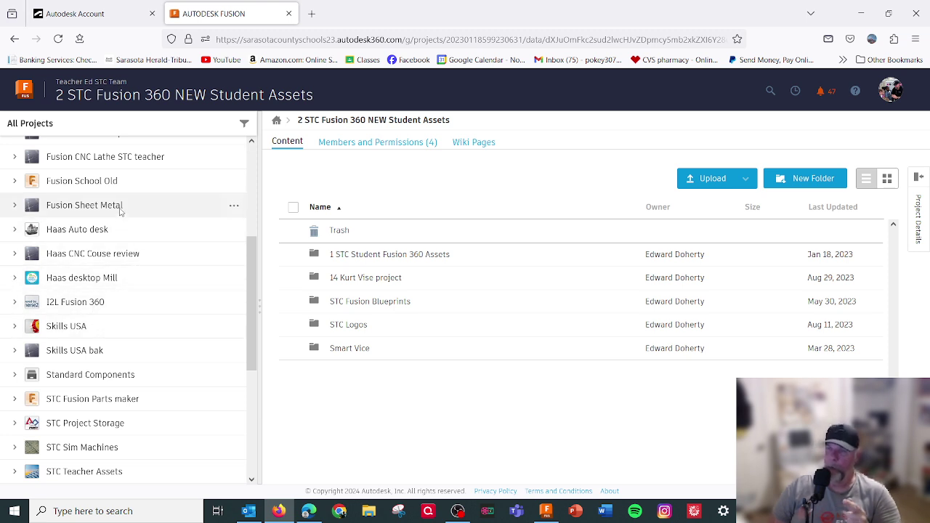
scroll(120, 210, "up", 3)
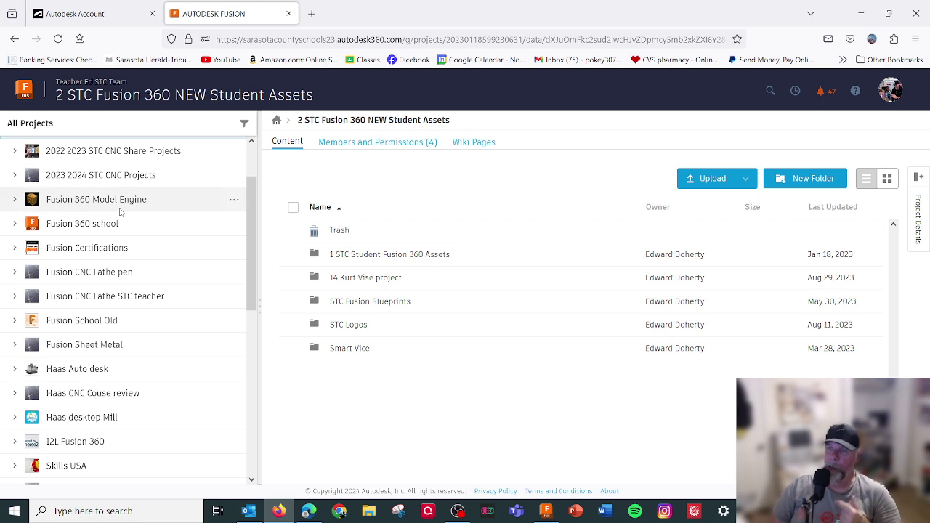
left_click(121, 249)
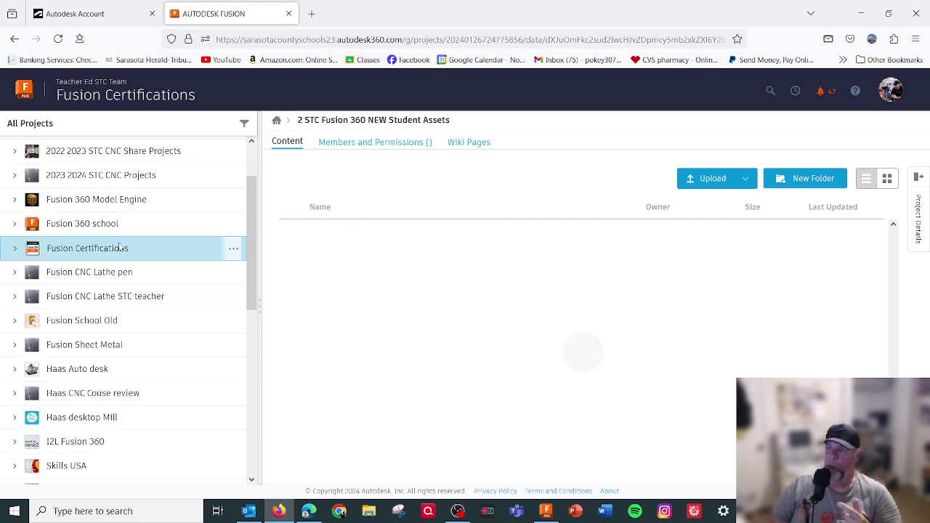
scroll(186, 245, "up", 2)
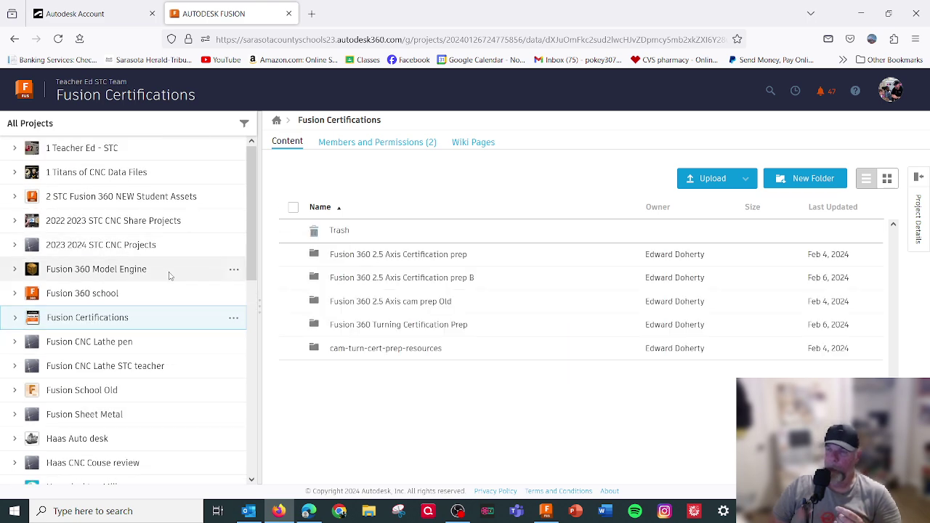
scroll(170, 276, "down", 6)
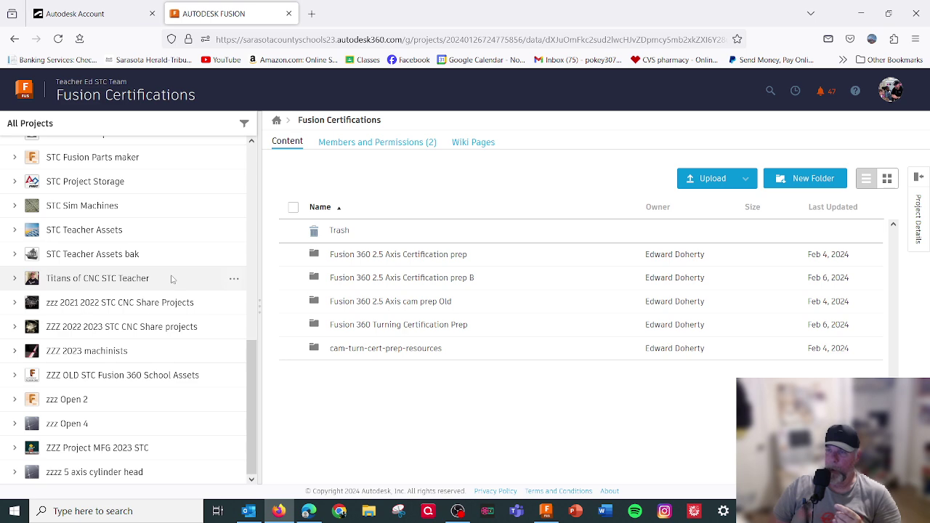
Step: Open ZZZ 2023 machinists and its first student folder, then return to the Fusion desktop app
left_click(71, 353)
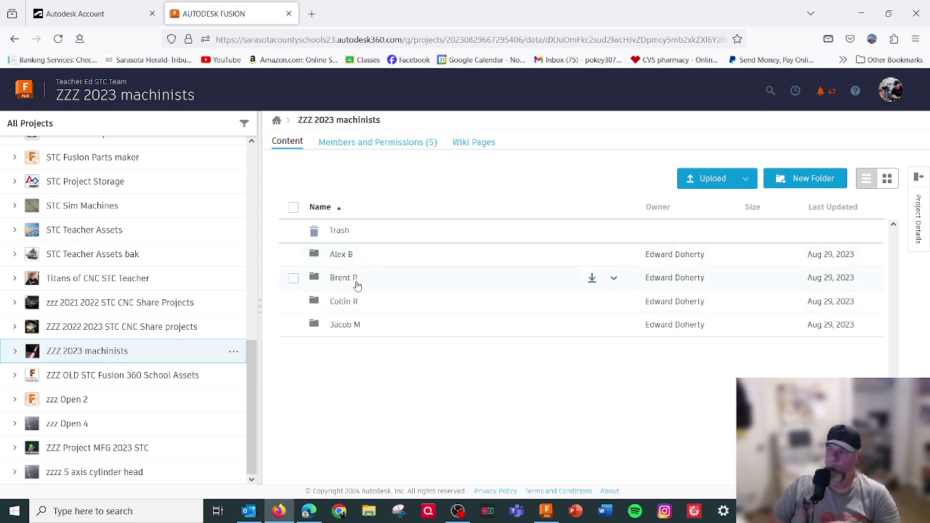
left_click(342, 255)
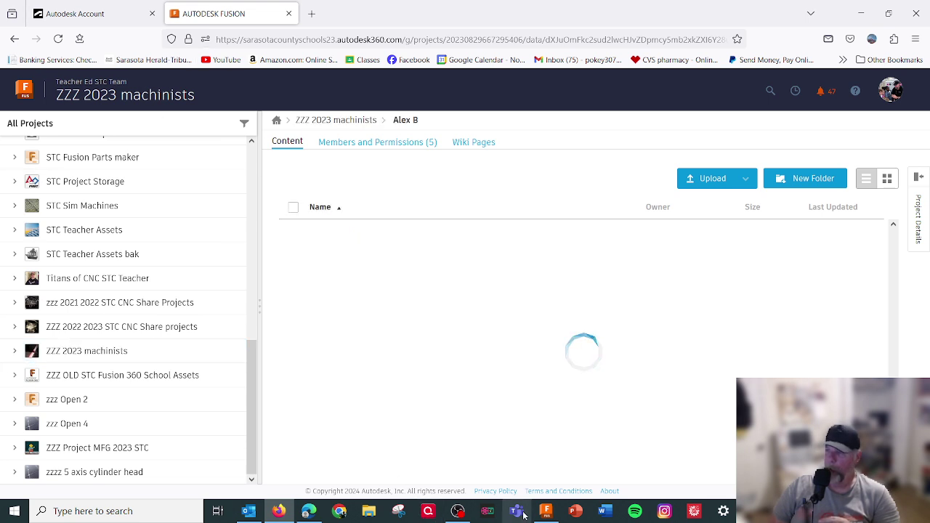
left_click(546, 511)
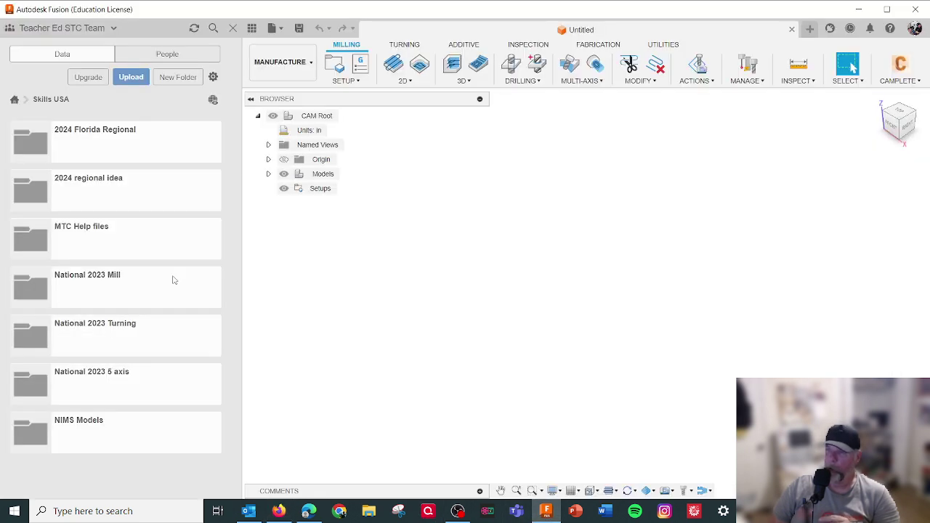
Step: Return to the data panel's project list and open ZZZ 2023 machinists
left_click(14, 99)
scroll(116, 274, "down", 1)
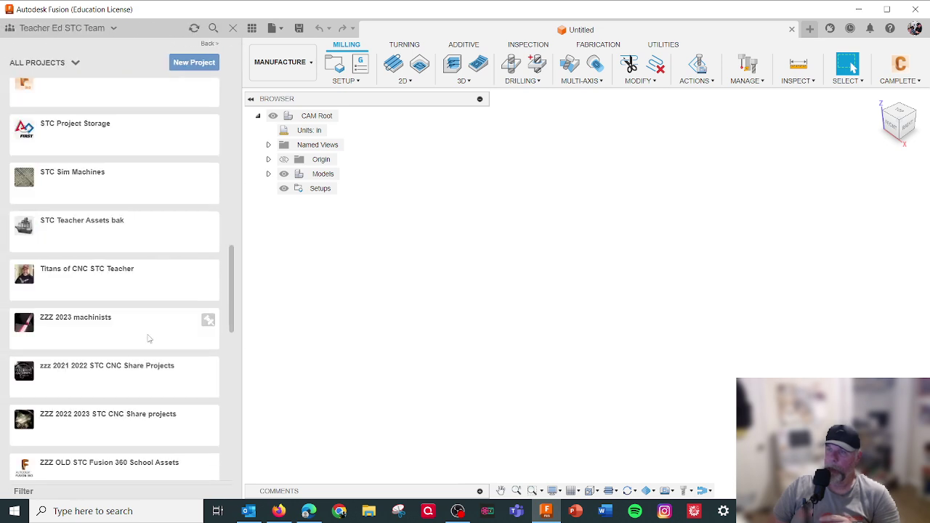
mouse_move(210, 322)
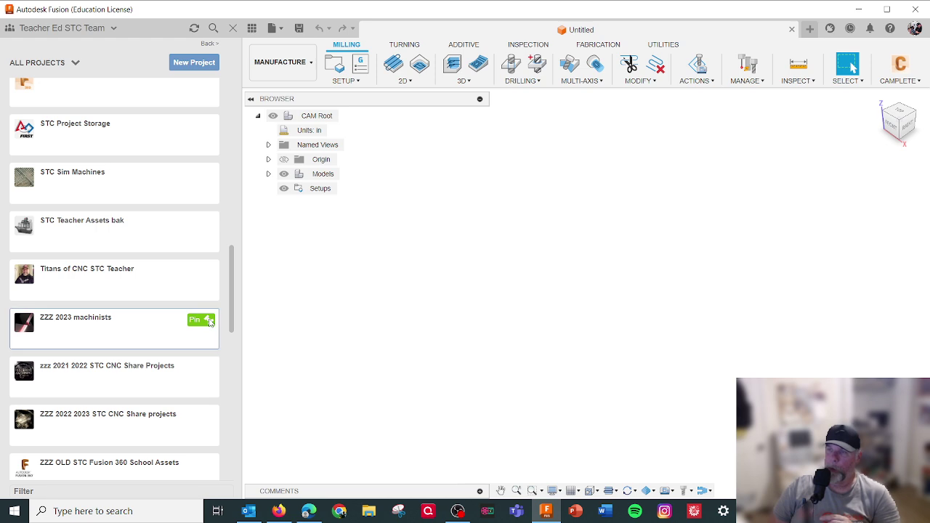
scroll(149, 286, "up", 5)
scroll(150, 287, "up", 14)
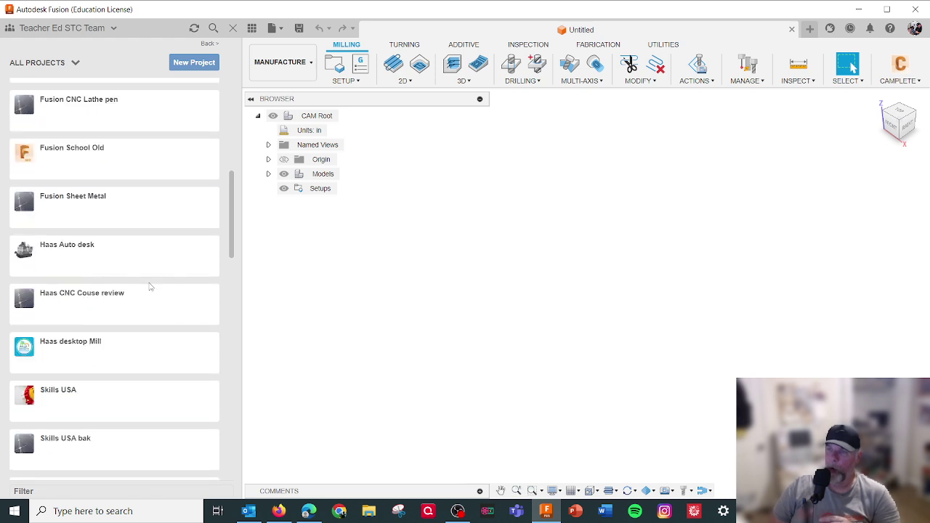
scroll(159, 104, "up", 2)
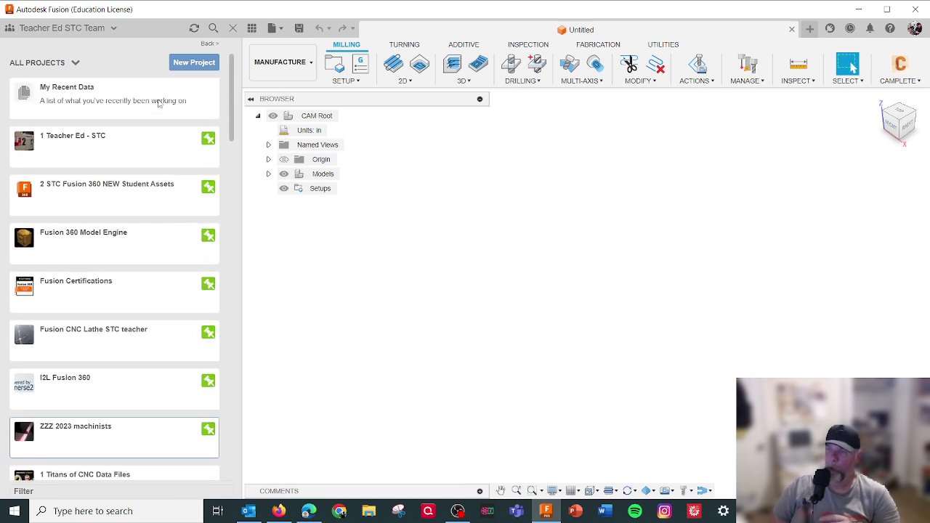
scroll(148, 295, "down", 2)
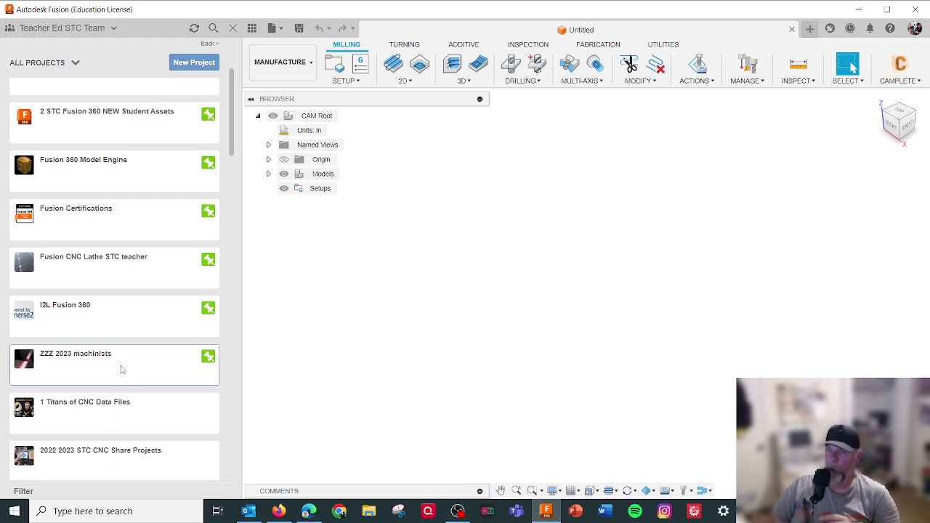
left_click(121, 367)
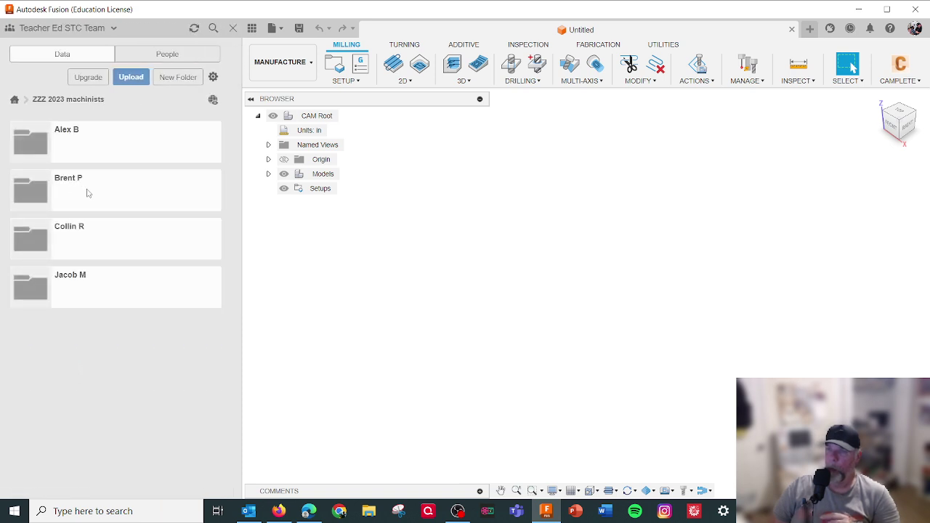
Step: Open the second student's folder and scroll its TITAN-2M to TITAN-5M and weld clamp designs
left_click(86, 192)
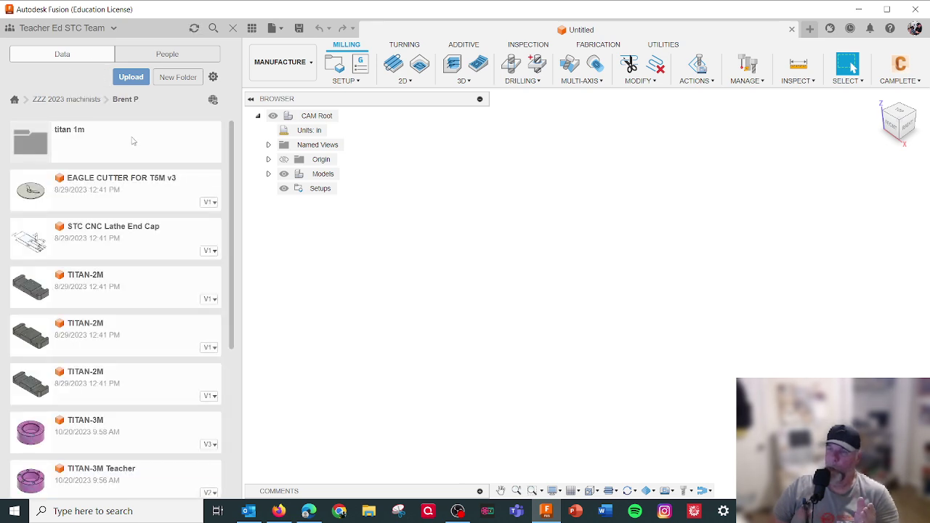
scroll(133, 141, "down", 5)
scroll(133, 141, "up", 5)
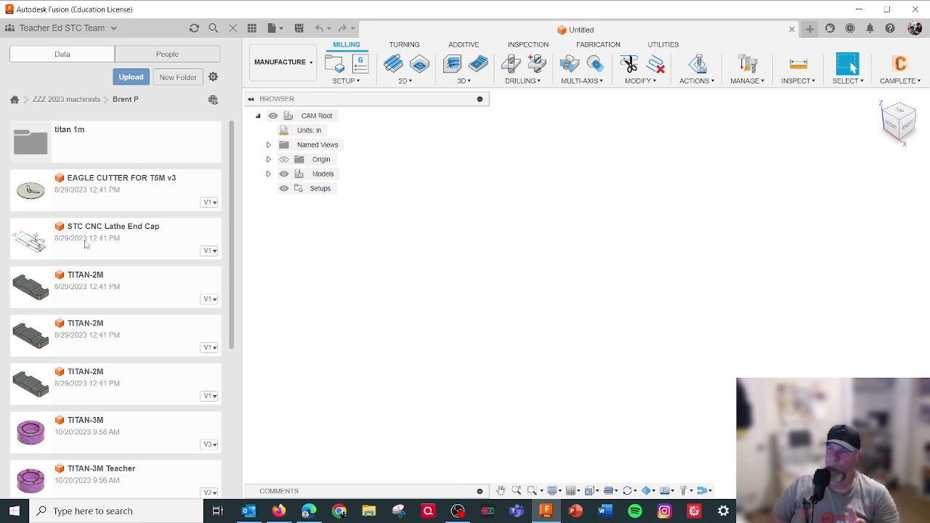
scroll(84, 245, "down", 5)
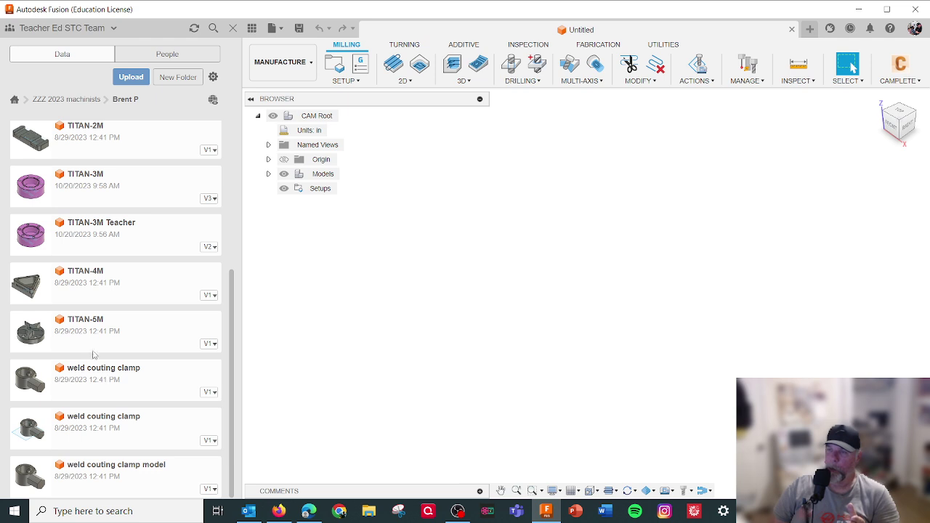
scroll(105, 271, "up", 5)
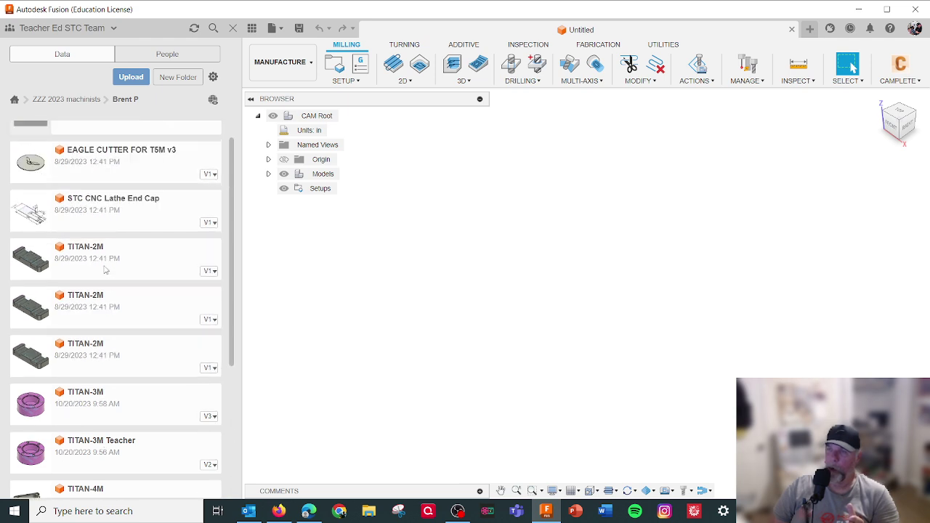
Step: Open the STC CNC Lathe End Cap design, view and orbit its Sketch1 profile, then minimize Fusion
double_click(106, 250)
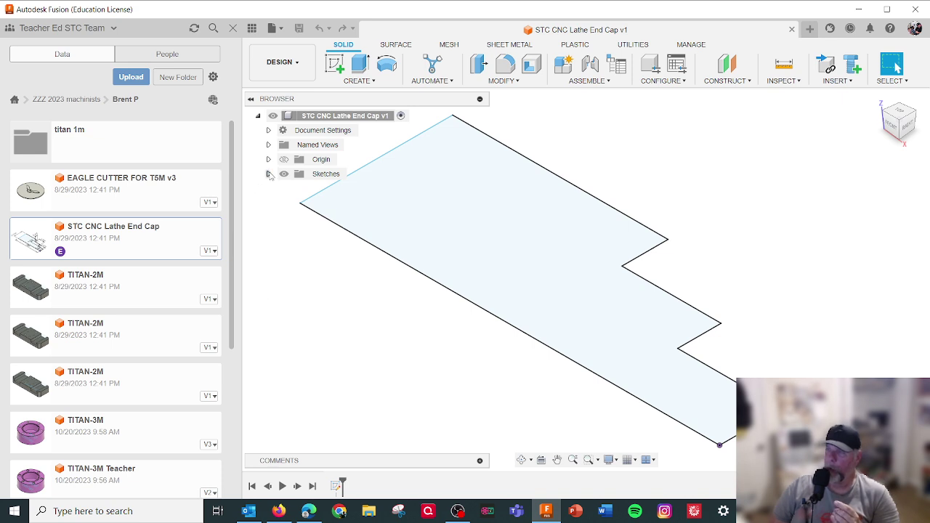
left_click(269, 173)
left_click(309, 190)
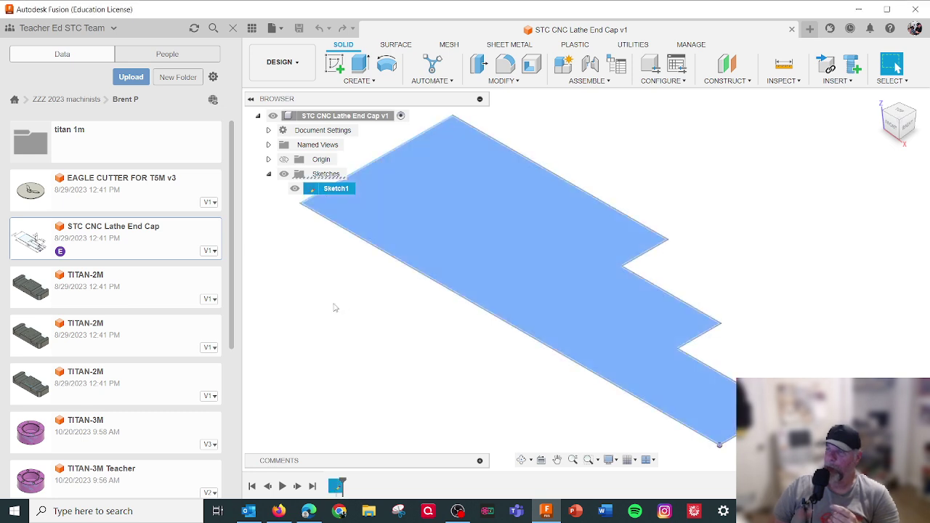
left_click(334, 308)
scroll(335, 308, "down", 1)
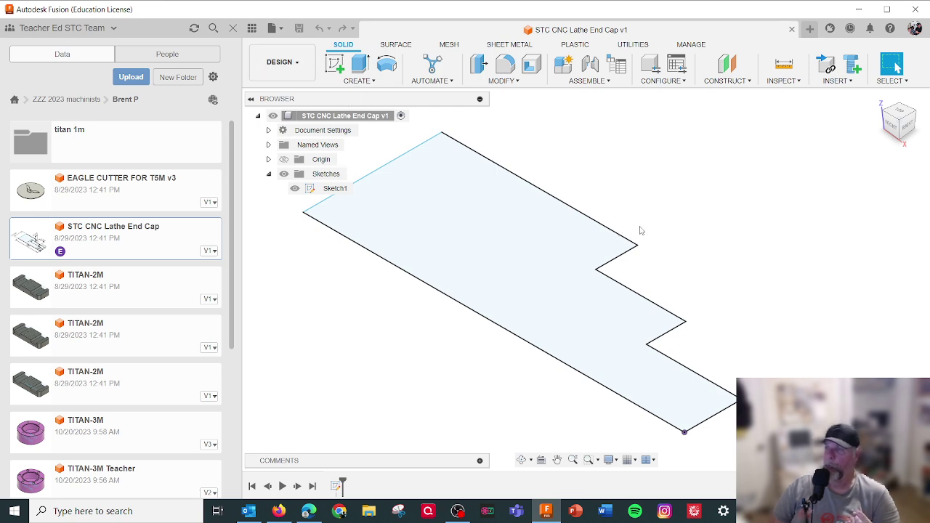
mouse_move(649, 230)
middle_mouse_down("shift")
mouse_move(664, 230)
mouse_move(681, 257)
mouse_move(608, 260)
middle_mouse_up("shift")
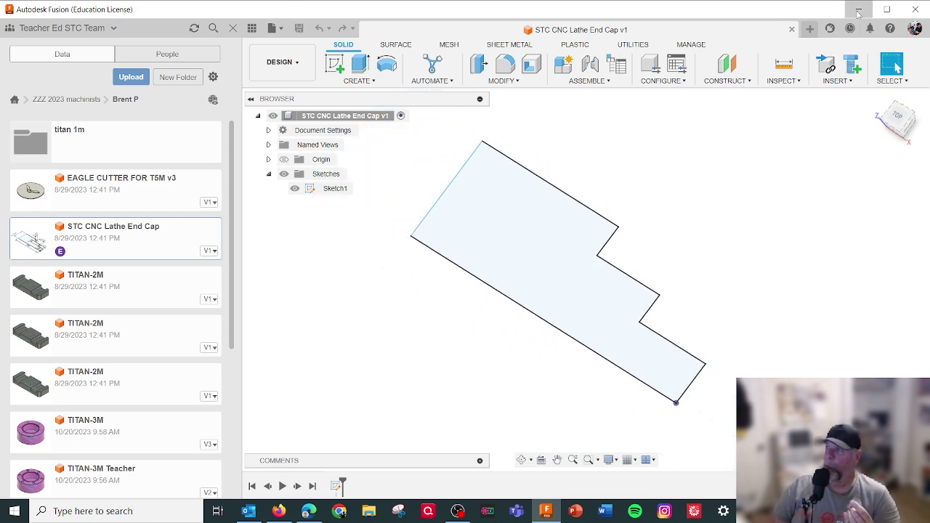
left_click(858, 9)
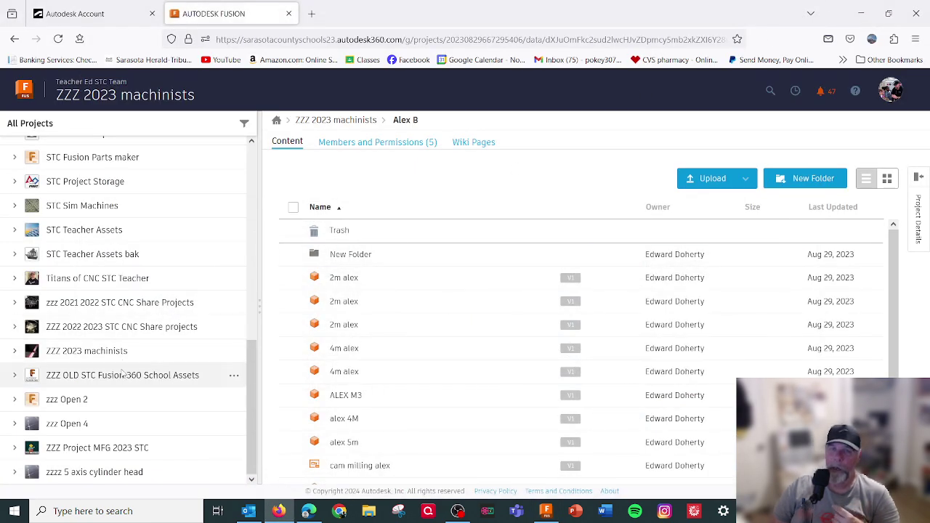
Step: Navigate the Autodesk Account tab back to its home page and answer 'No thanks' to the survey
left_click(100, 12)
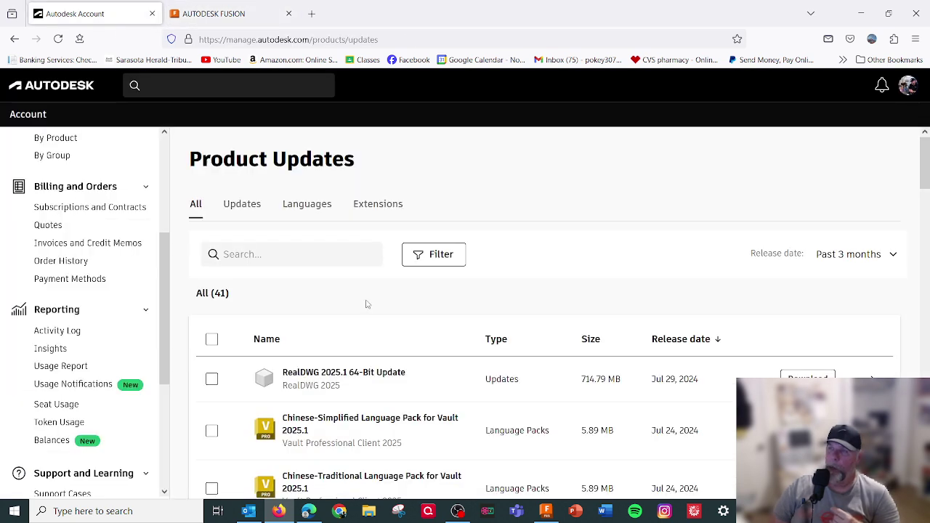
left_click(14, 40)
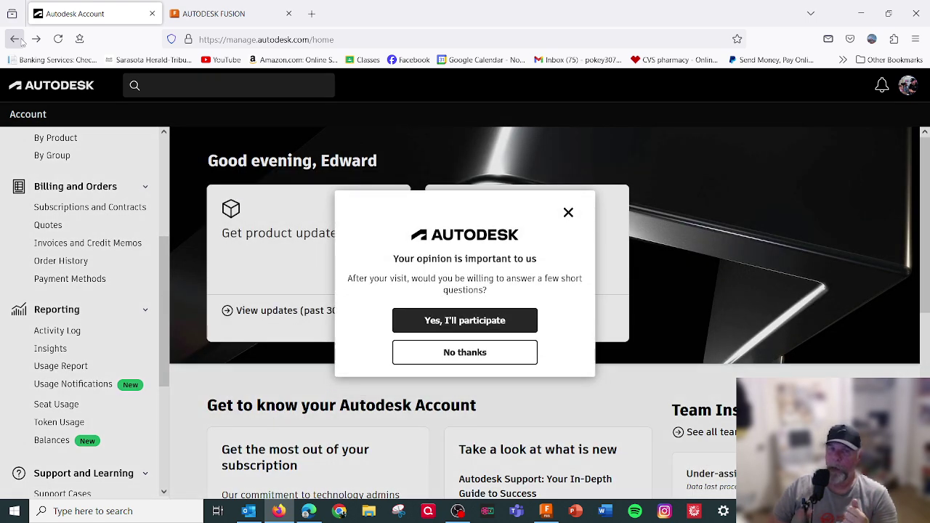
left_click(469, 351)
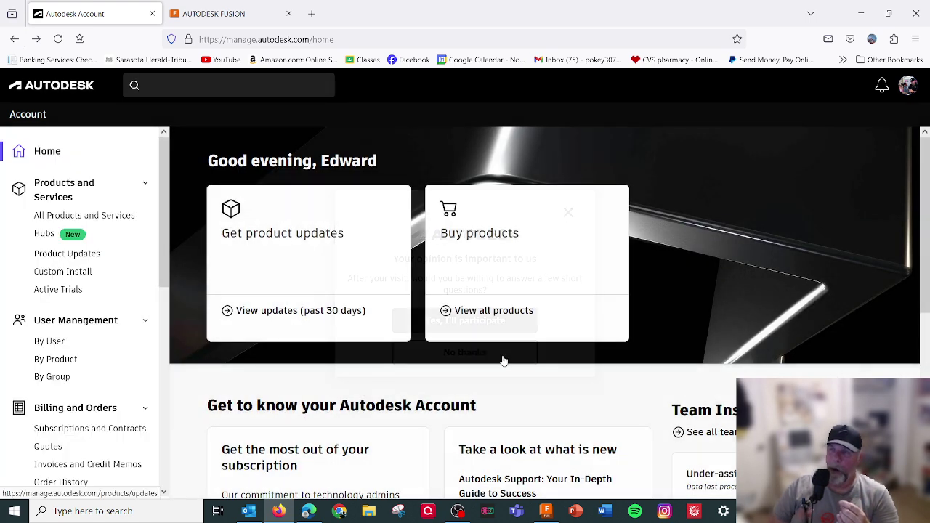